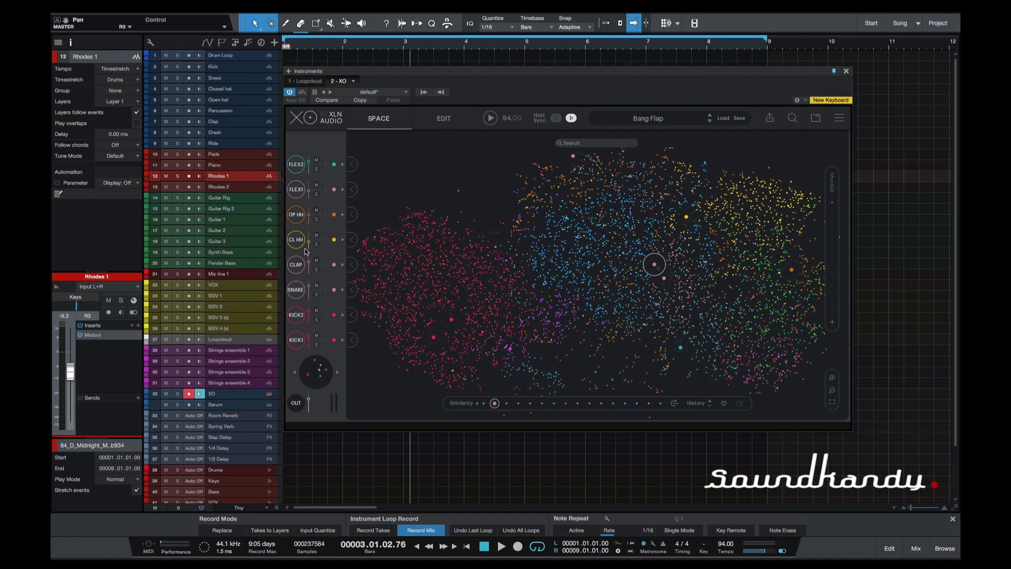
Audition samples across the sample space and look over the Search & Filter panel, the WAV & MIDI export panel and the main menu
drag(447, 266, 554, 289)
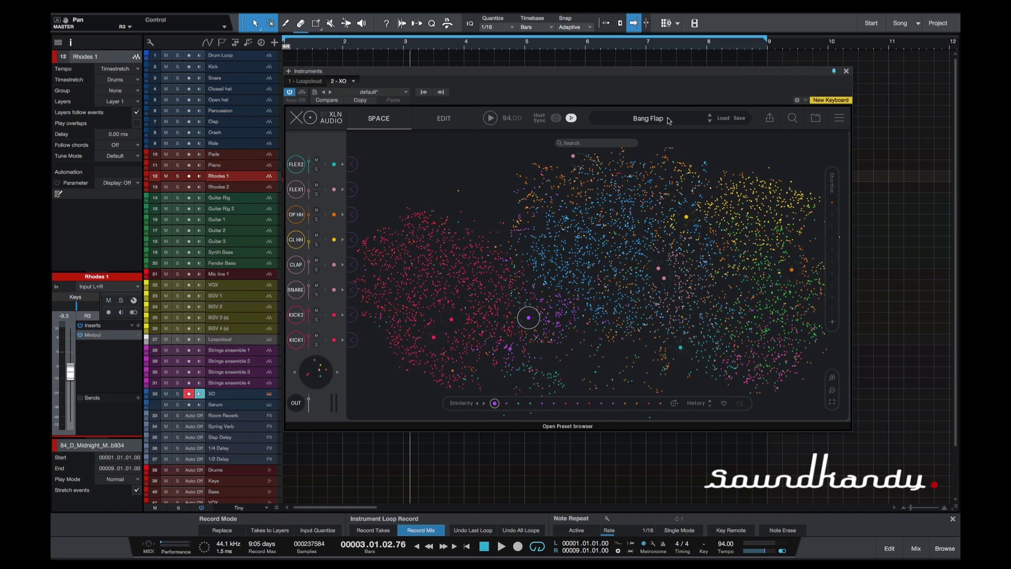
click(792, 118)
click(769, 118)
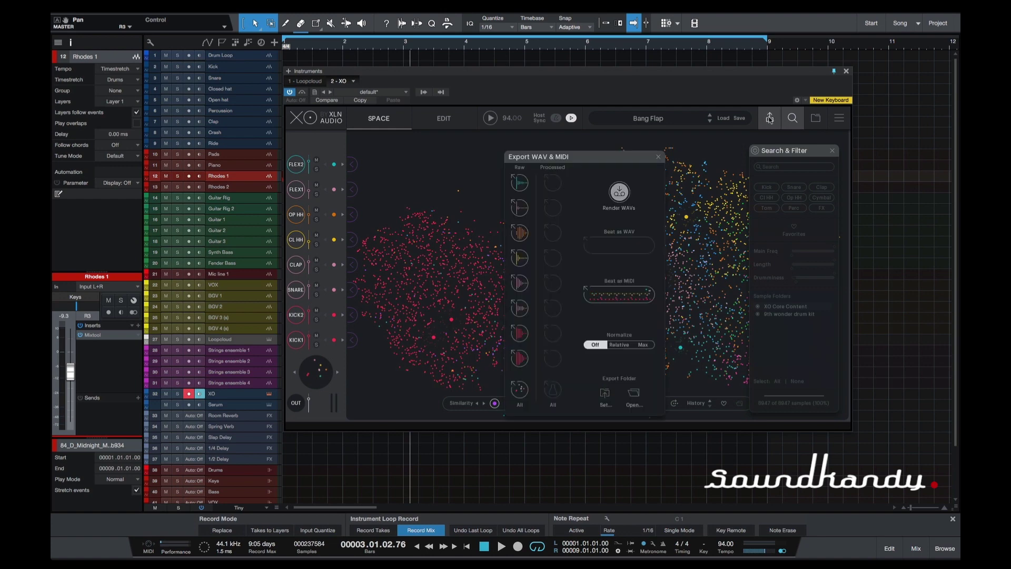
click(659, 158)
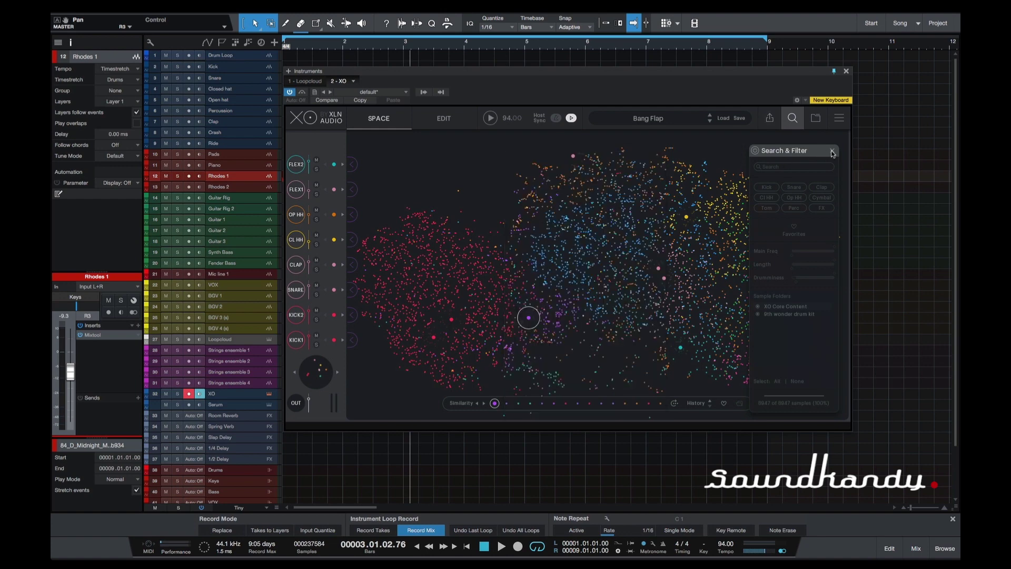
click(831, 151)
click(842, 122)
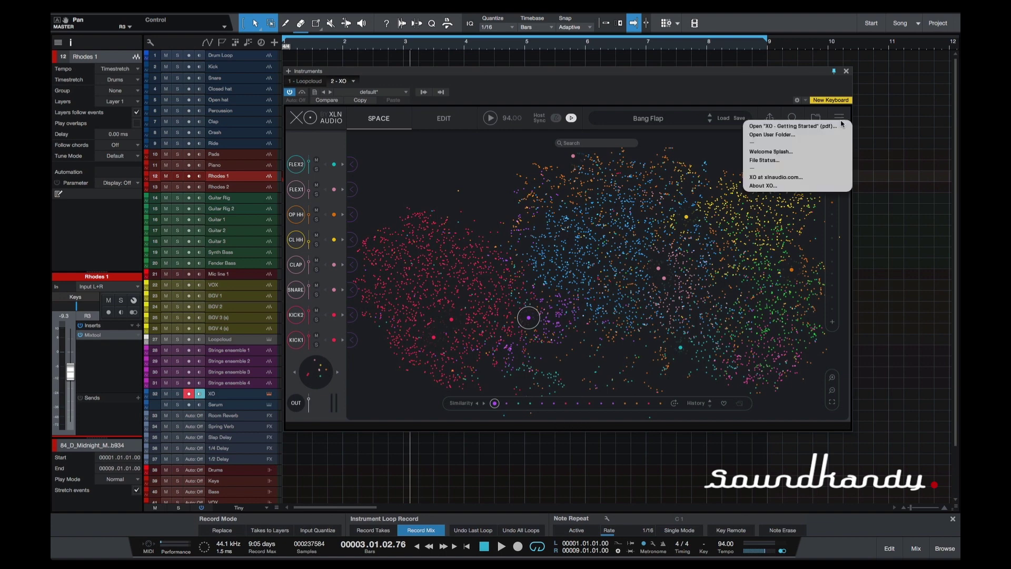
click(707, 184)
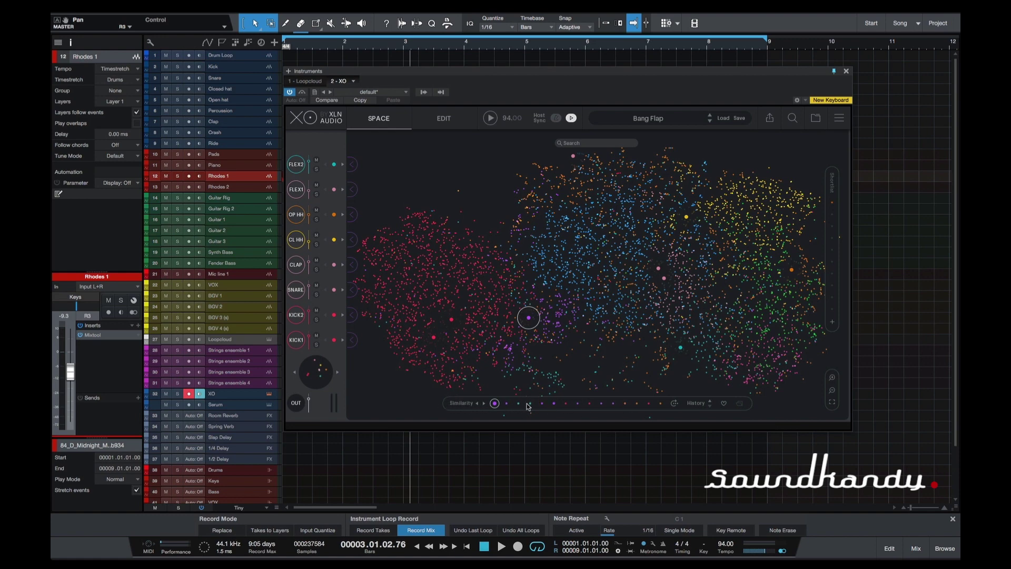
Audition kick samples in the red cluster and step through several similar-sounding ones with the Similarity list
click(475, 301)
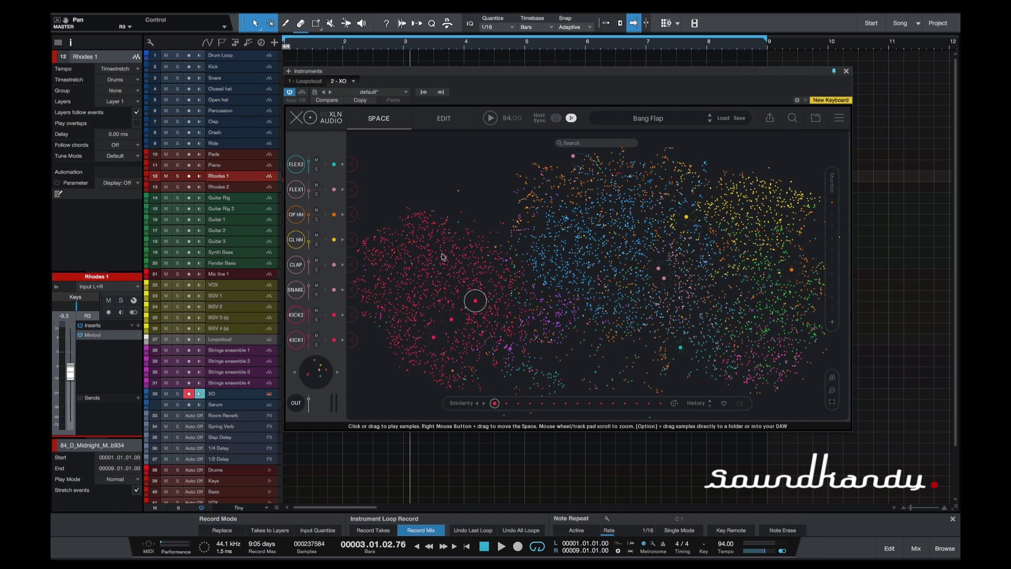
drag(430, 262, 503, 311)
drag(434, 267, 413, 290)
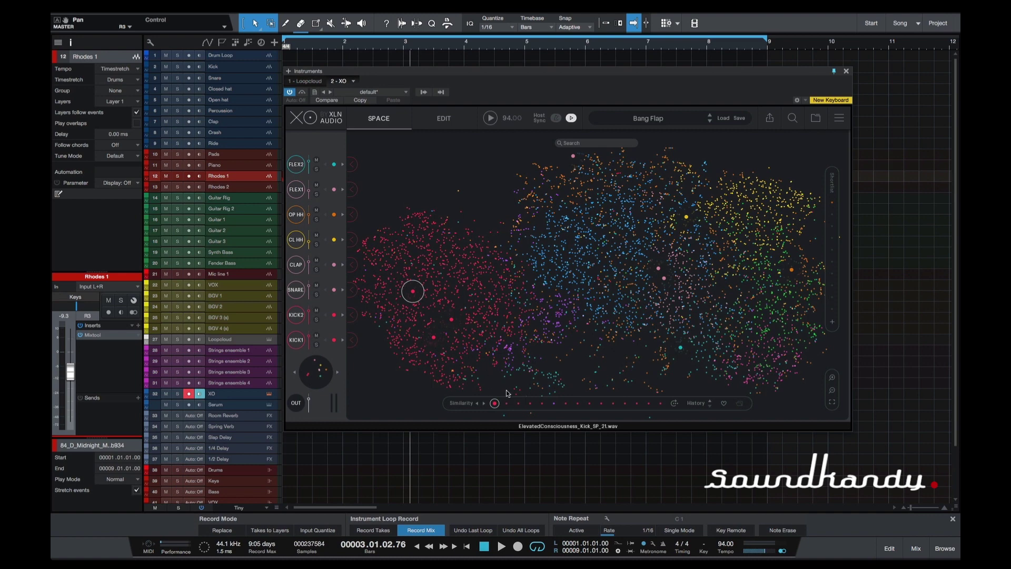
click(483, 404)
click(484, 404)
click(484, 404)
click(484, 404)
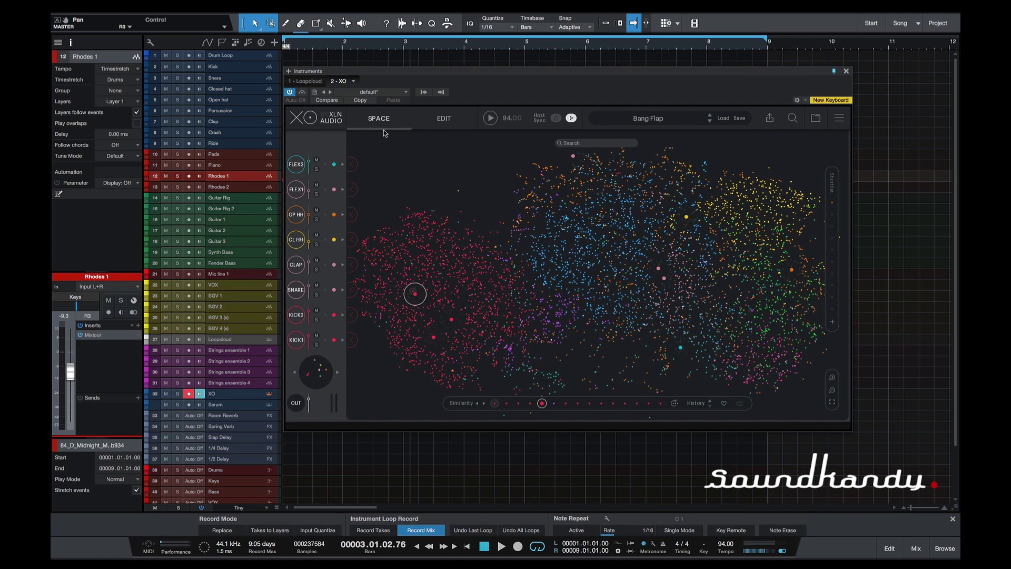
Select KICK1 in the Edit view and examine its output routing options, keeping Master (default)
click(459, 122)
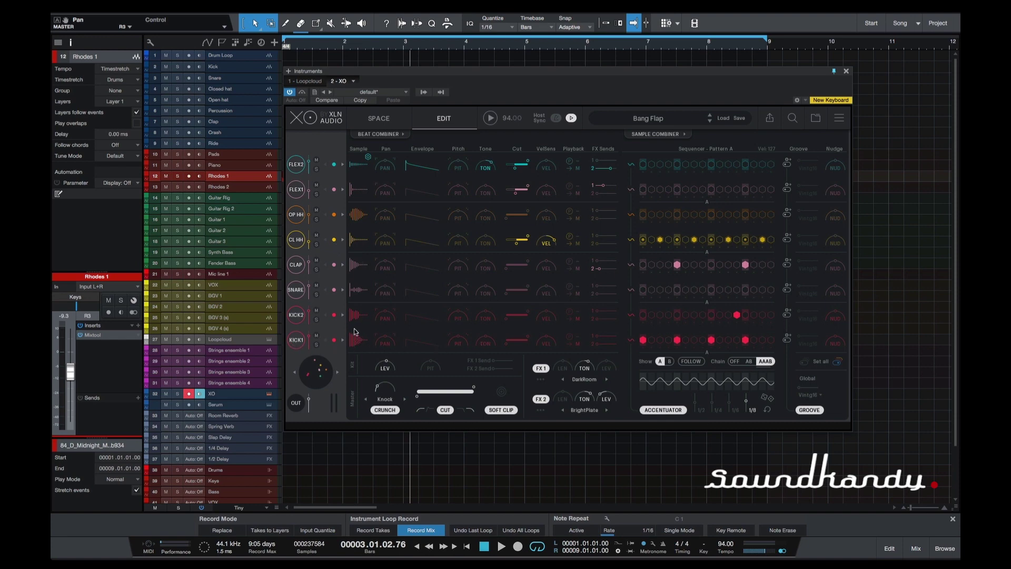
click(297, 342)
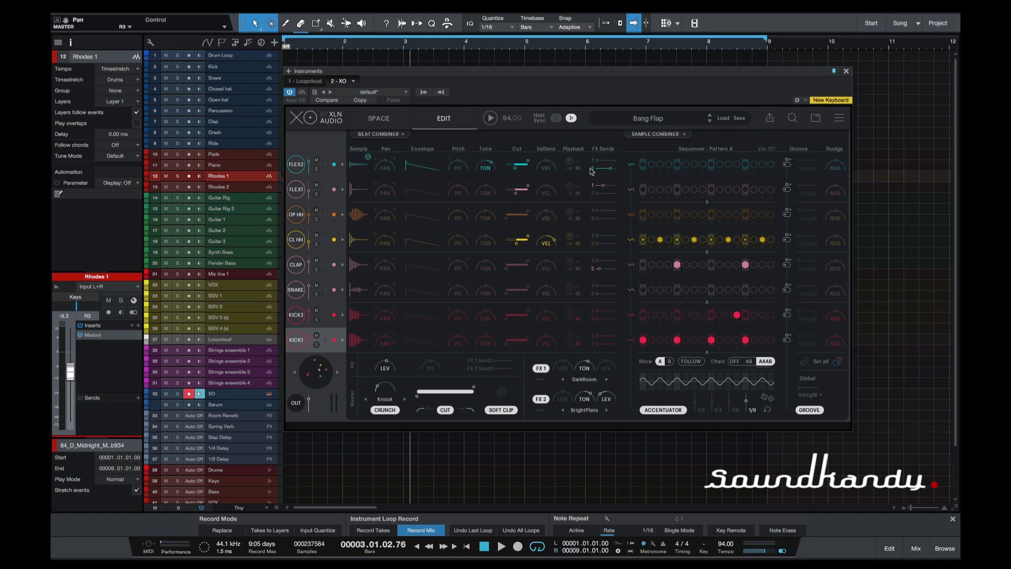
click(579, 347)
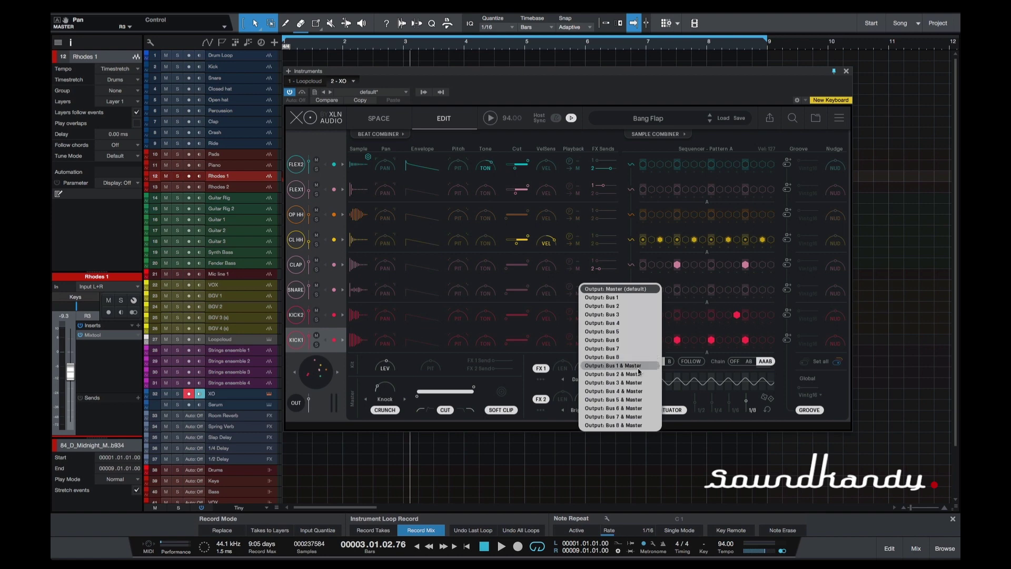
click(633, 290)
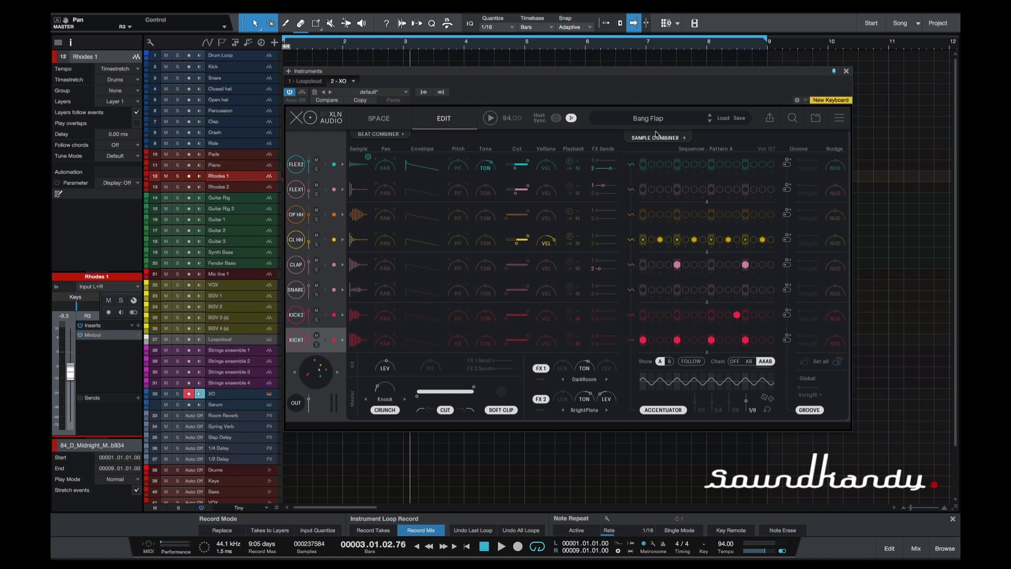
In the Beat Combiner playground, fill in KICK1's pattern A so that steps 1, 2 and 4 through 14 are active
click(385, 138)
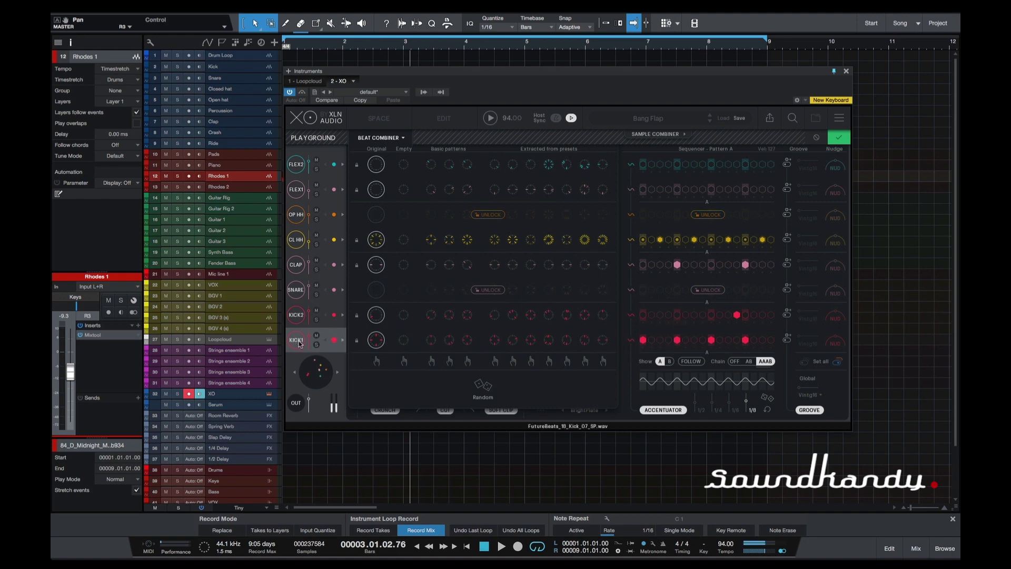
click(652, 341)
click(668, 340)
click(703, 340)
click(719, 340)
click(737, 340)
click(753, 339)
click(668, 340)
drag(667, 340, 733, 341)
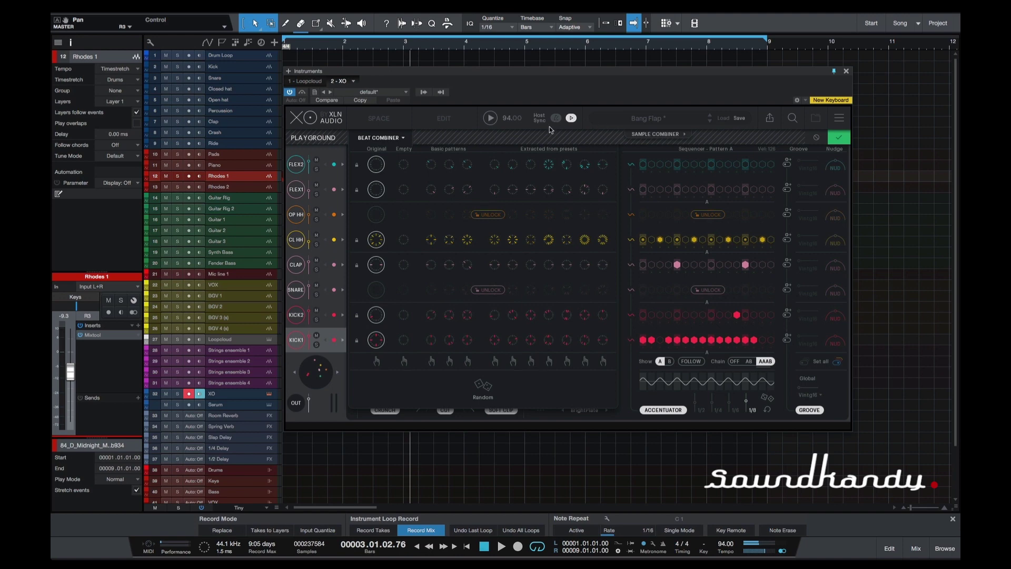
Raise the Accentuator's 1/8-note amount to 91% while playing the beat, and accept the Playground changes
click(494, 116)
mouse_move(747, 404)
drag(749, 405, 755, 387)
click(490, 117)
drag(746, 401, 748, 395)
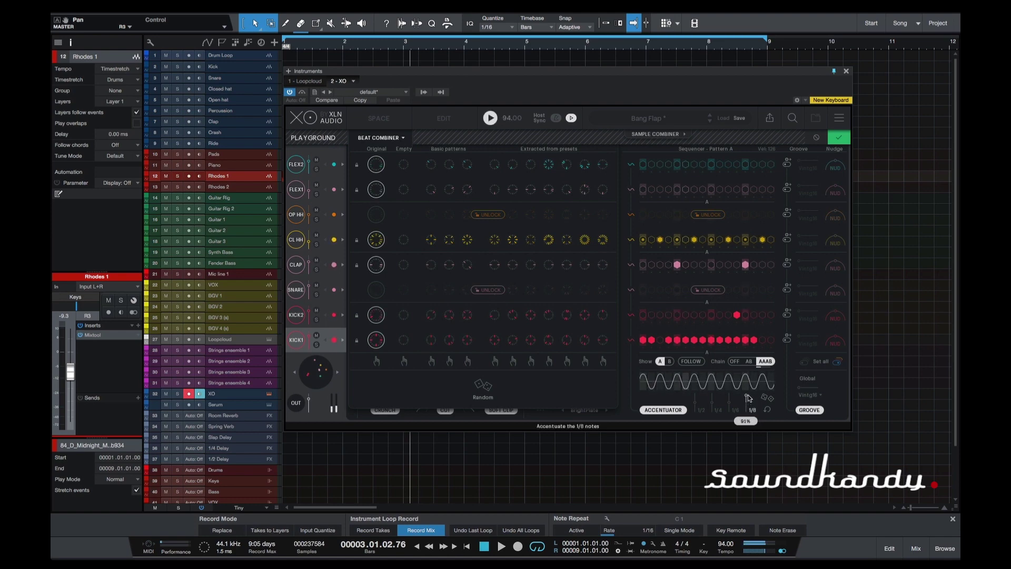
click(490, 118)
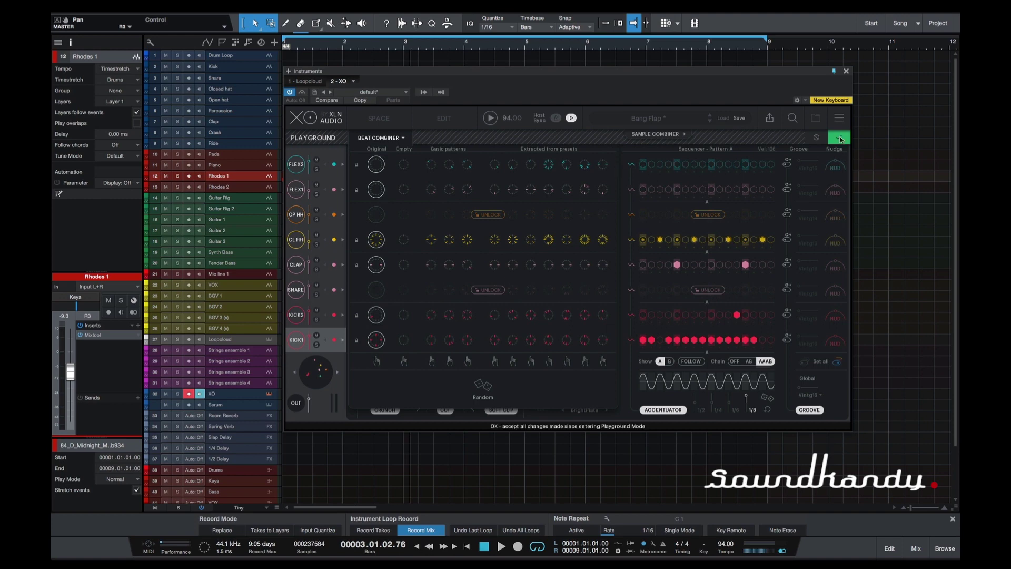
click(840, 138)
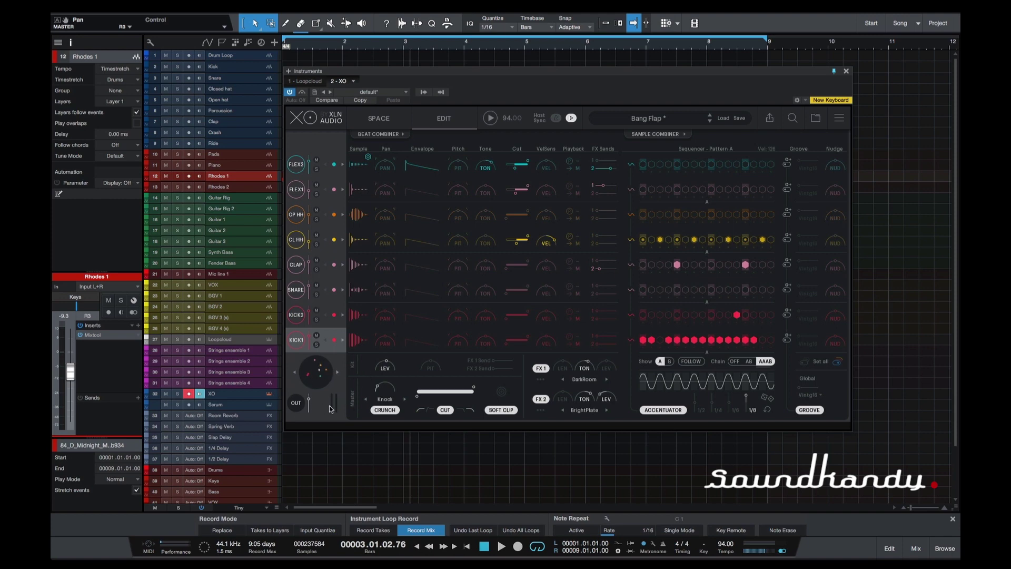
Play the beat in the Space view and shift the whole kit to the next similar samples
click(380, 121)
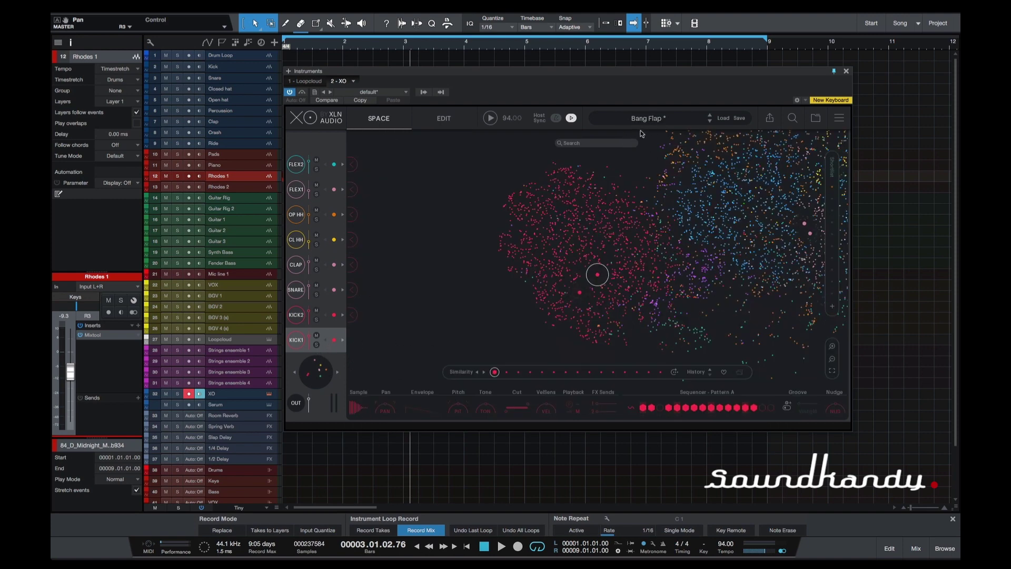
click(492, 116)
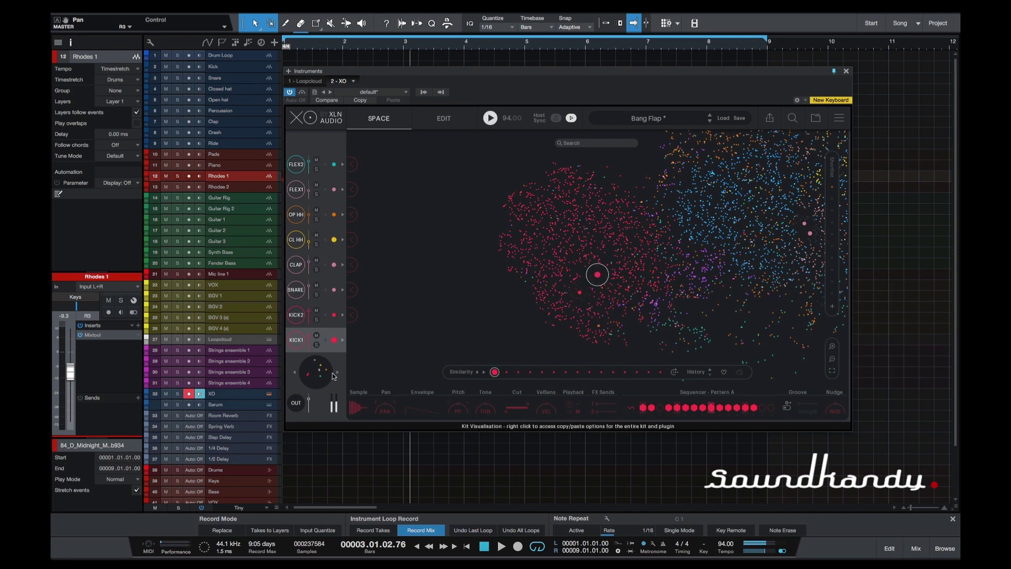
click(338, 373)
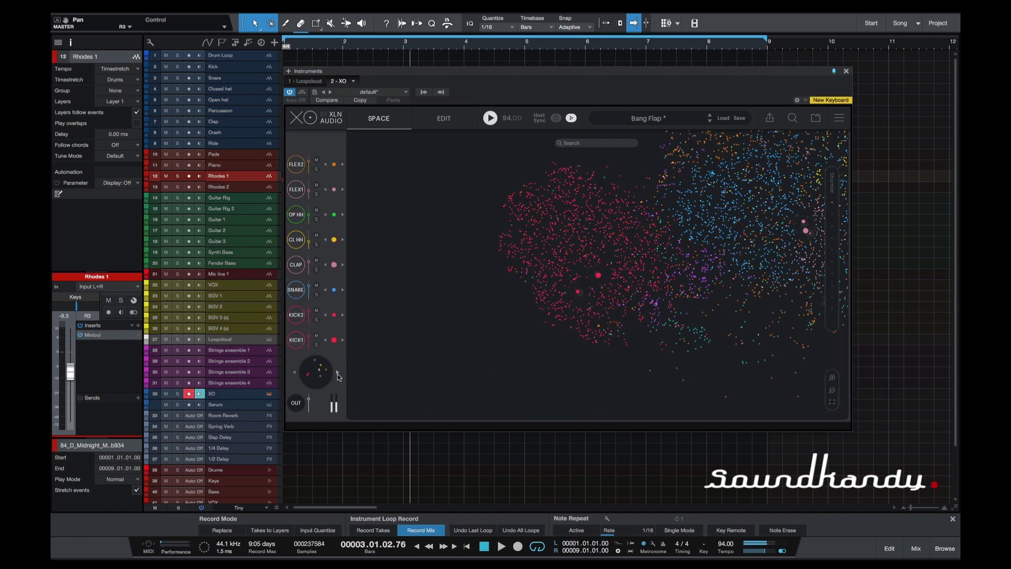
key(space)
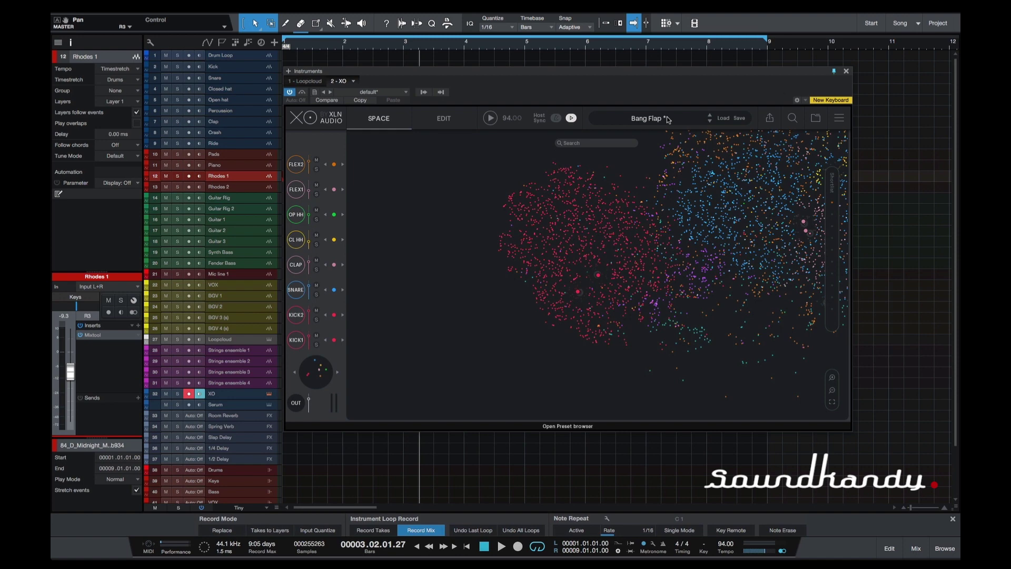
Load the preset Baow and fit the whole sample space in view
click(711, 122)
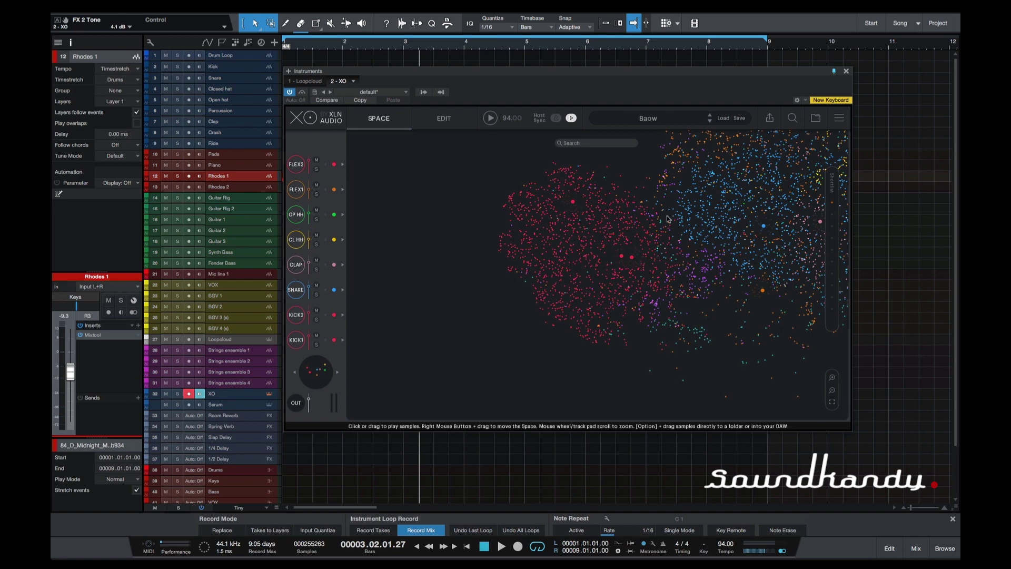
click(832, 378)
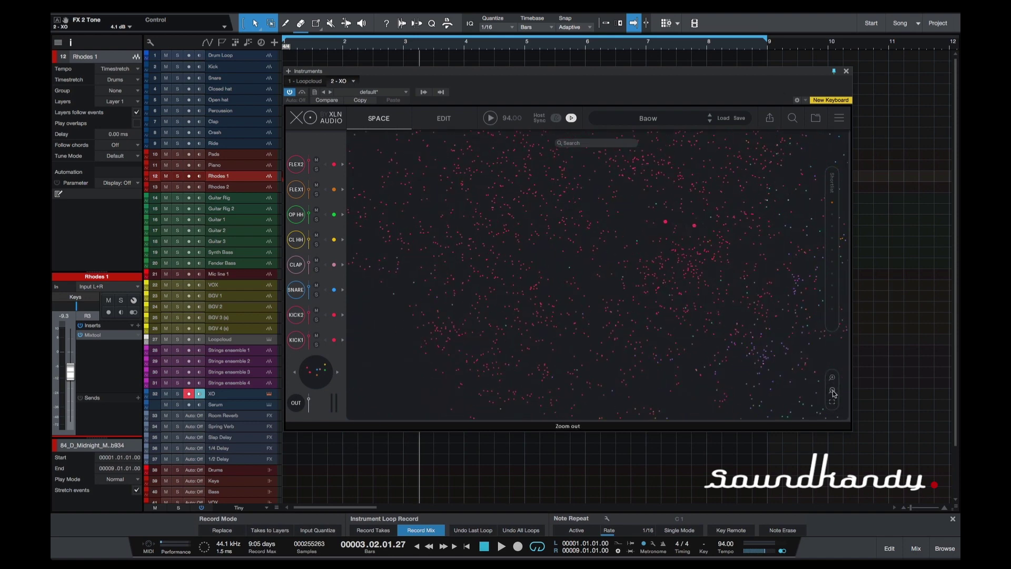
click(832, 391)
click(832, 402)
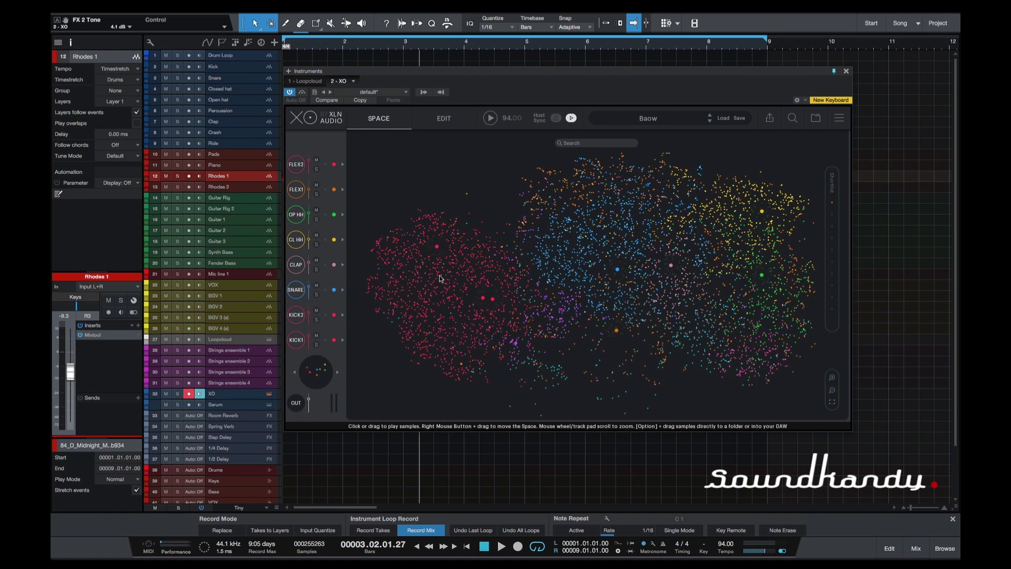
Audition individual samples in the blue and red clusters and briefly play the Baow beat
click(664, 235)
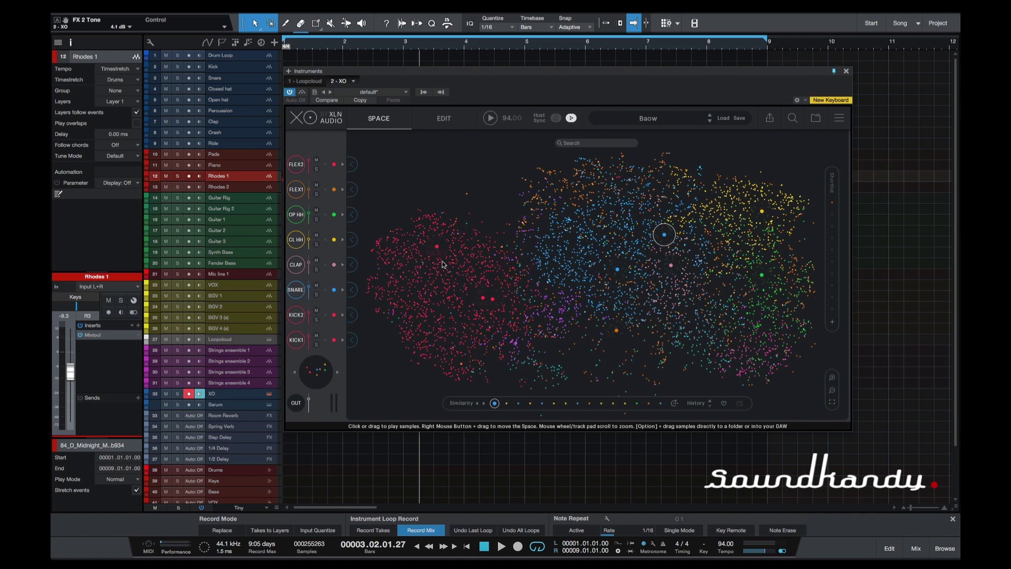
mouse_move(418, 287)
mouse_down()
mouse_move(585, 248)
mouse_move(666, 295)
mouse_move(709, 223)
mouse_move(750, 274)
mouse_move(744, 350)
mouse_move(769, 252)
mouse_move(653, 219)
mouse_move(537, 307)
mouse_move(456, 299)
mouse_up()
click(572, 258)
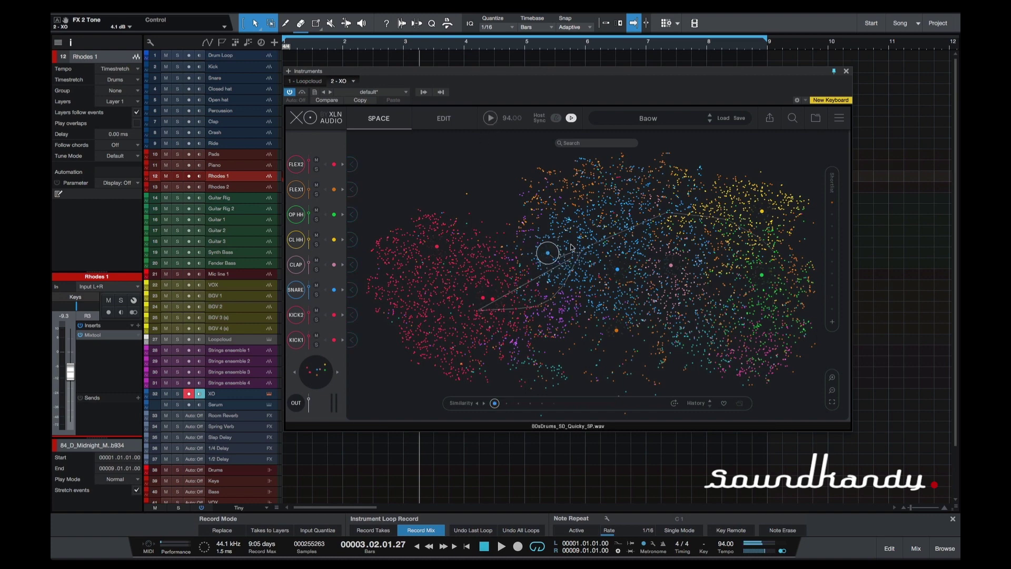
click(494, 122)
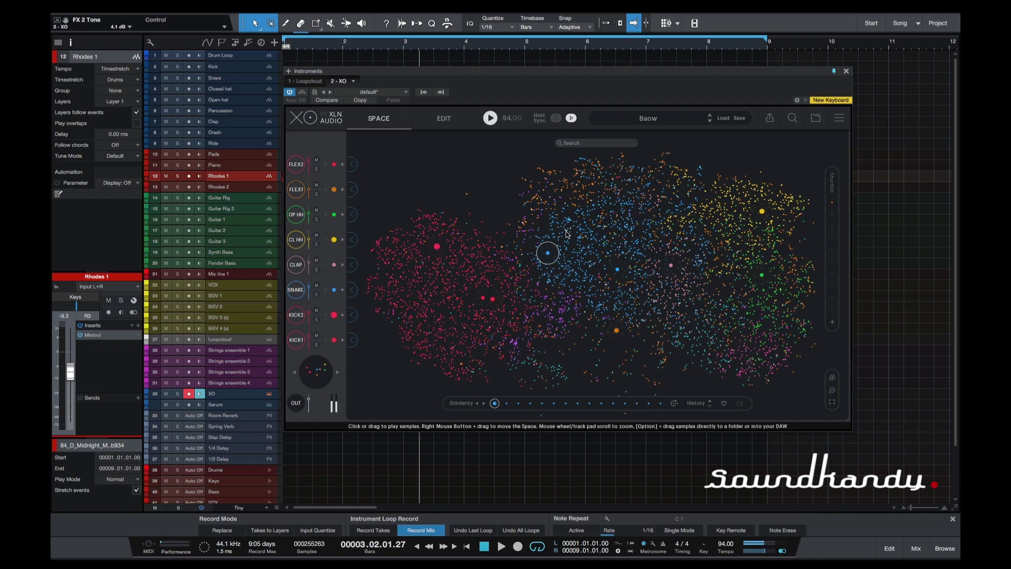
click(489, 118)
click(591, 252)
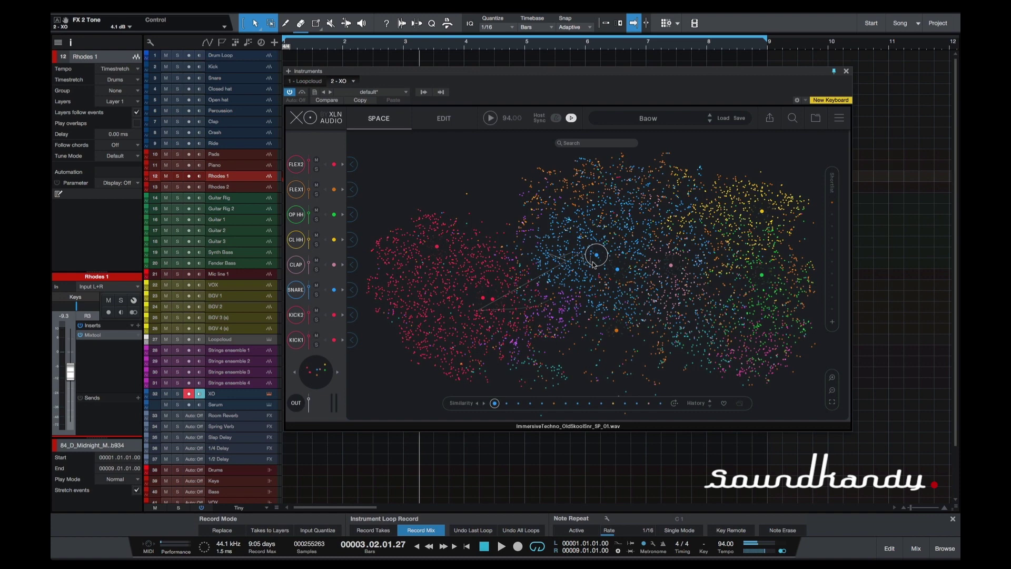
Play the beat and hot-swap the snare, auditioning alternative snare samples in the blue cluster
click(490, 119)
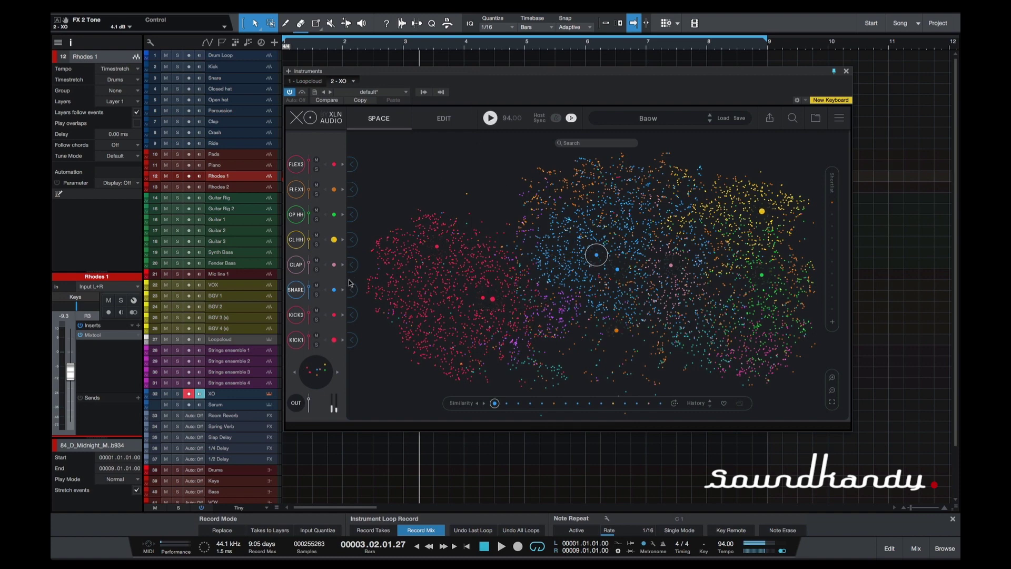
click(351, 289)
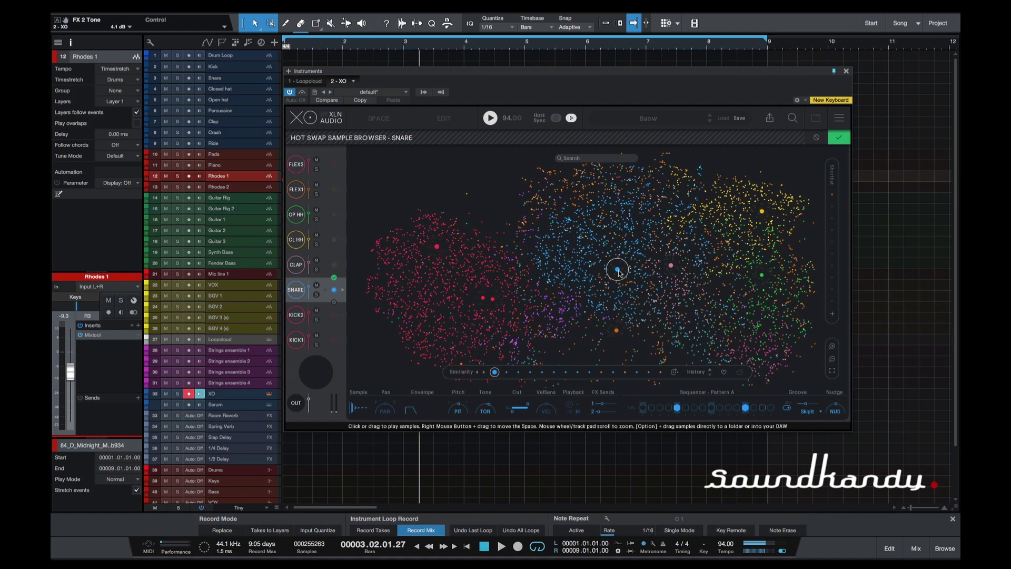
click(576, 267)
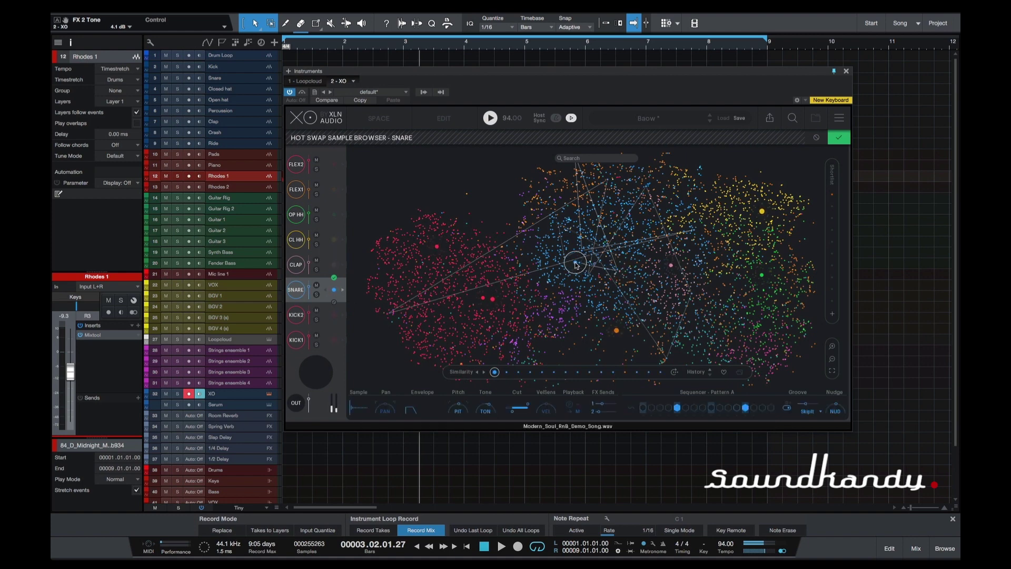
click(555, 256)
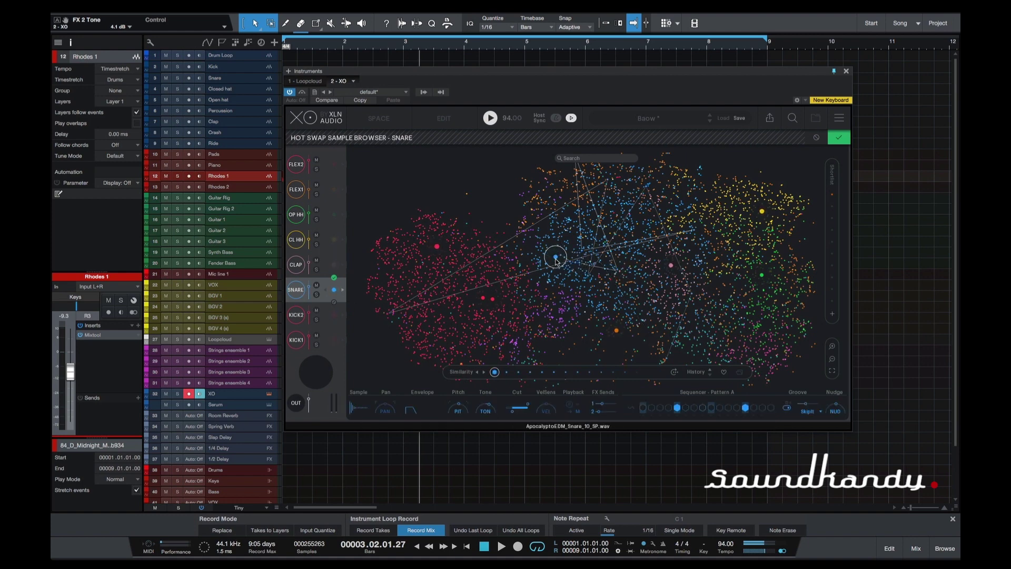
click(559, 255)
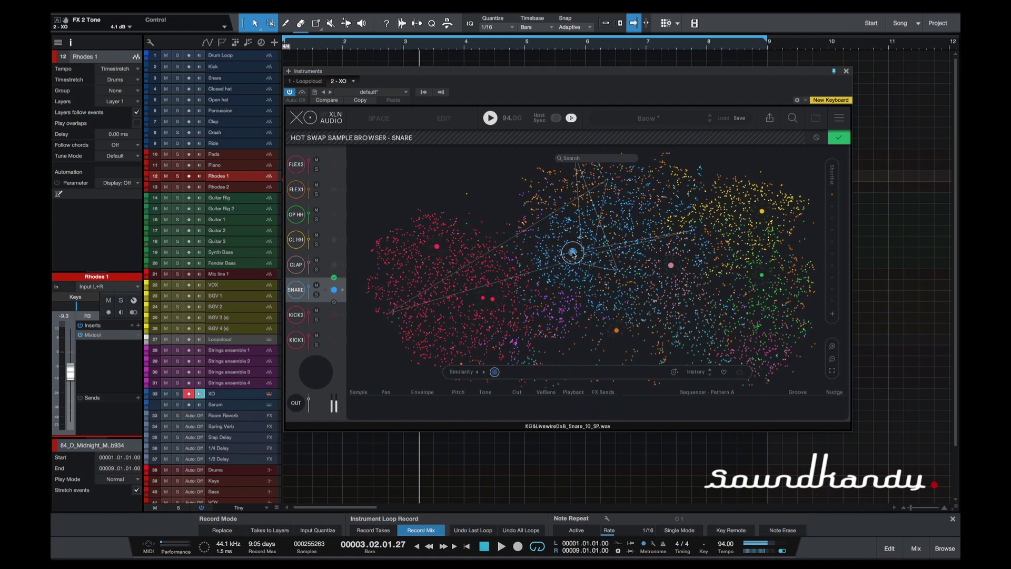
click(572, 251)
click(579, 251)
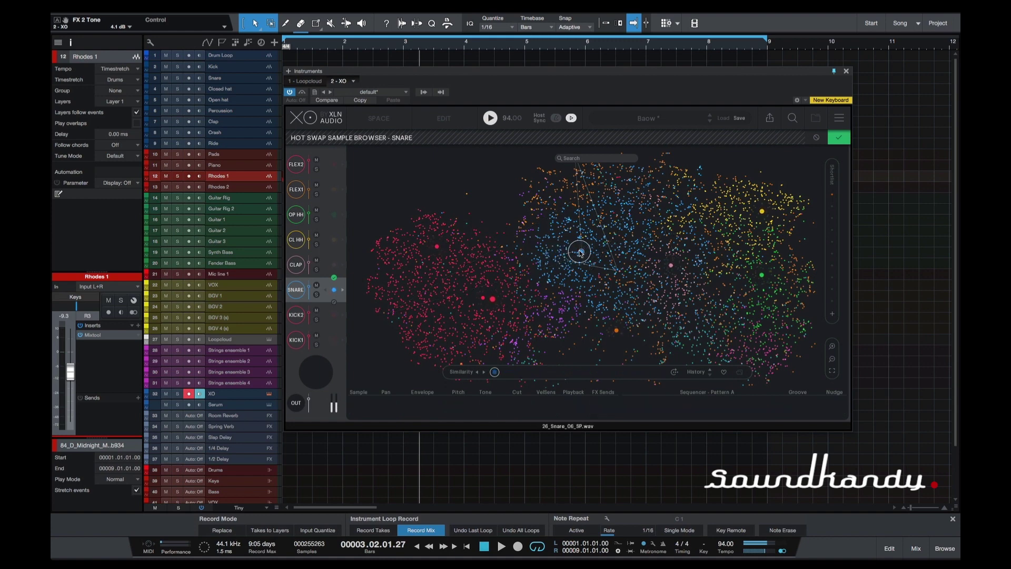
click(587, 245)
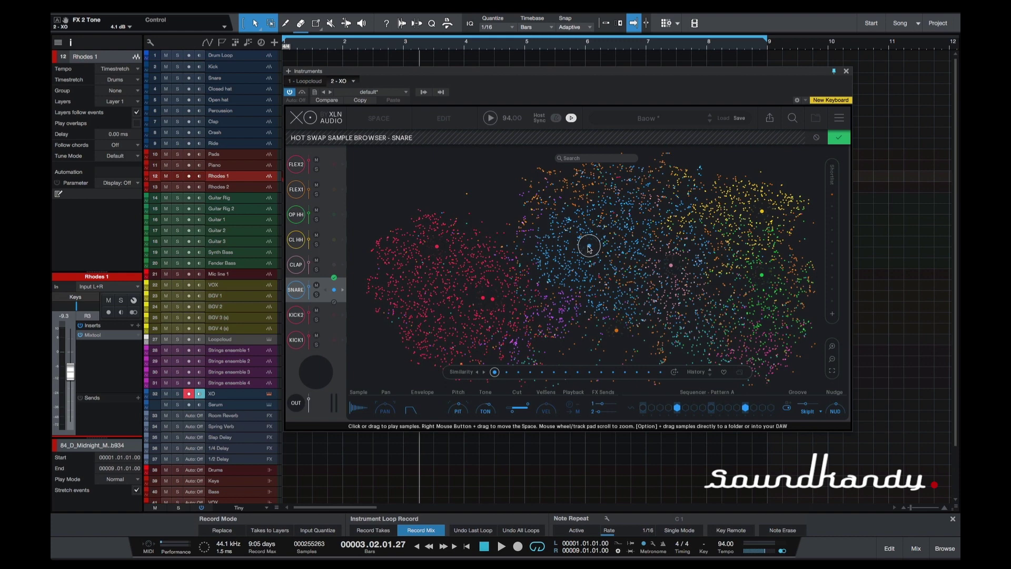
Advance the snare three samples along the Similarity list and accept the hot swap
click(485, 373)
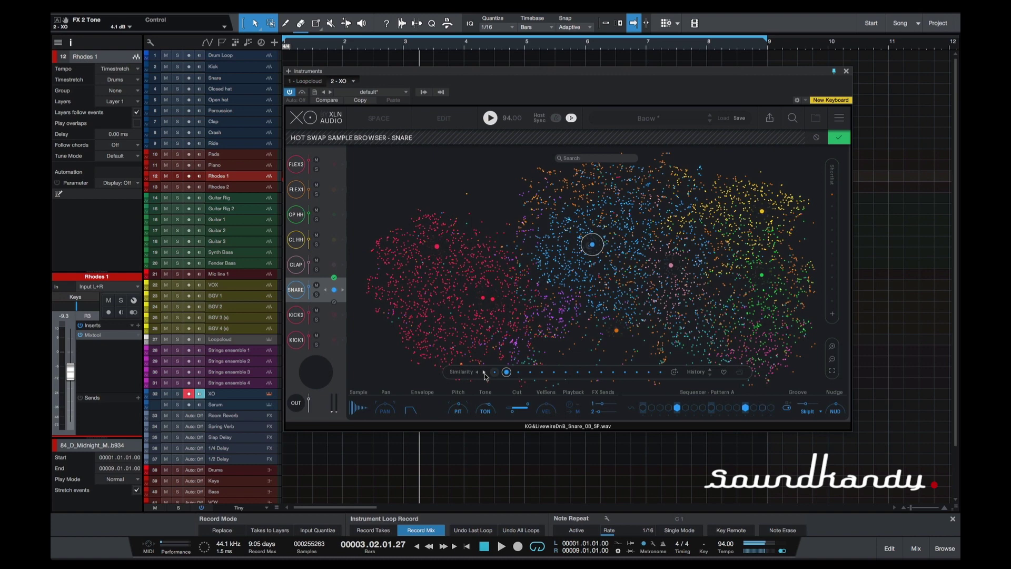
click(485, 373)
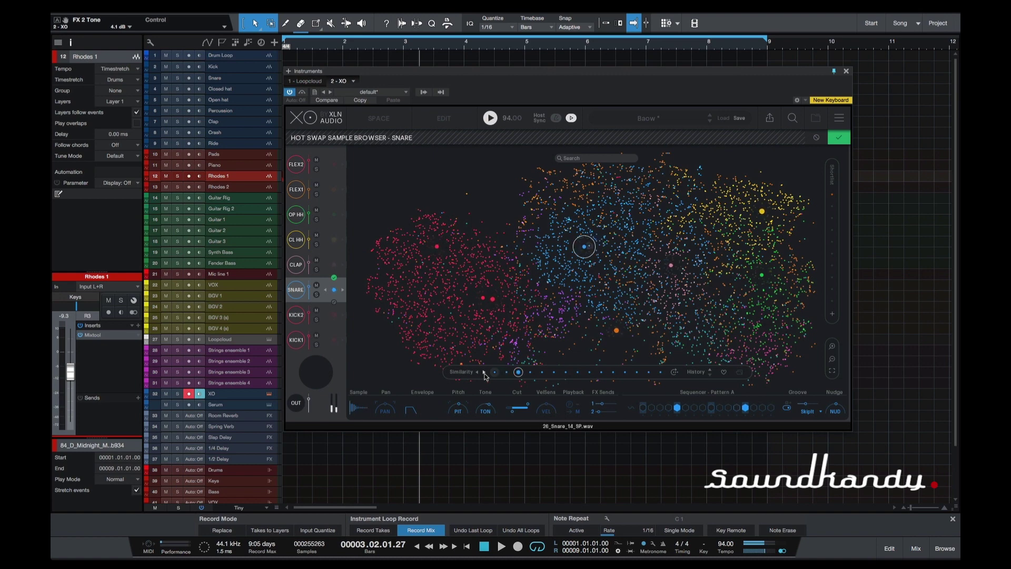
click(485, 373)
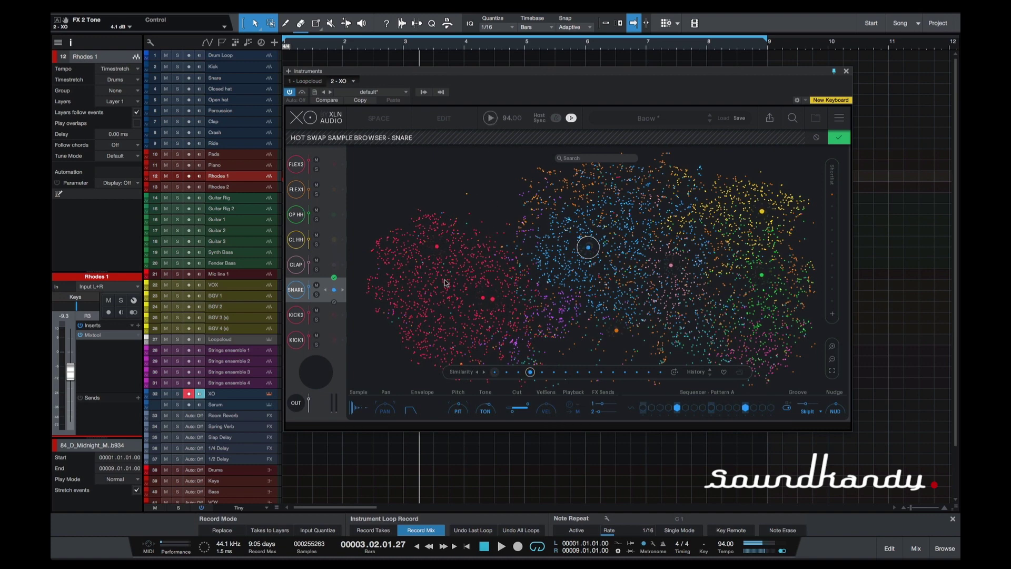
click(334, 278)
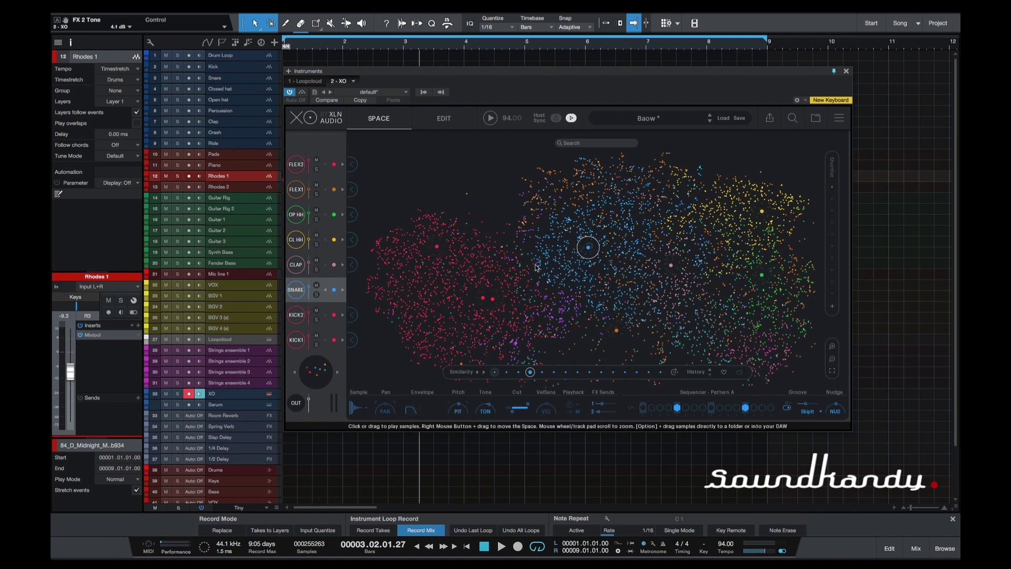
Vary the snare's pitch while the beat plays and pan the snare to -17%
click(489, 117)
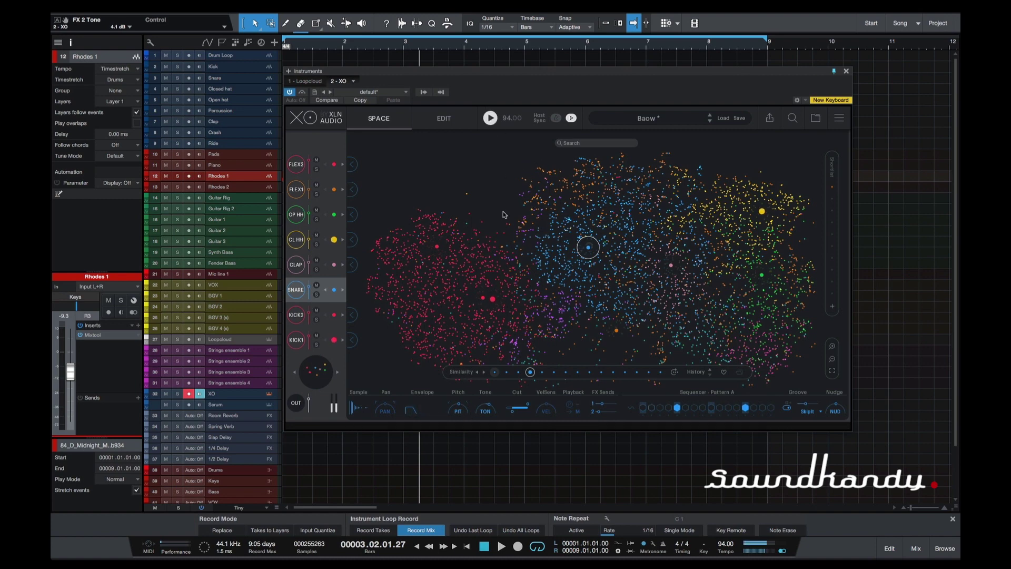
drag(458, 408, 446, 445)
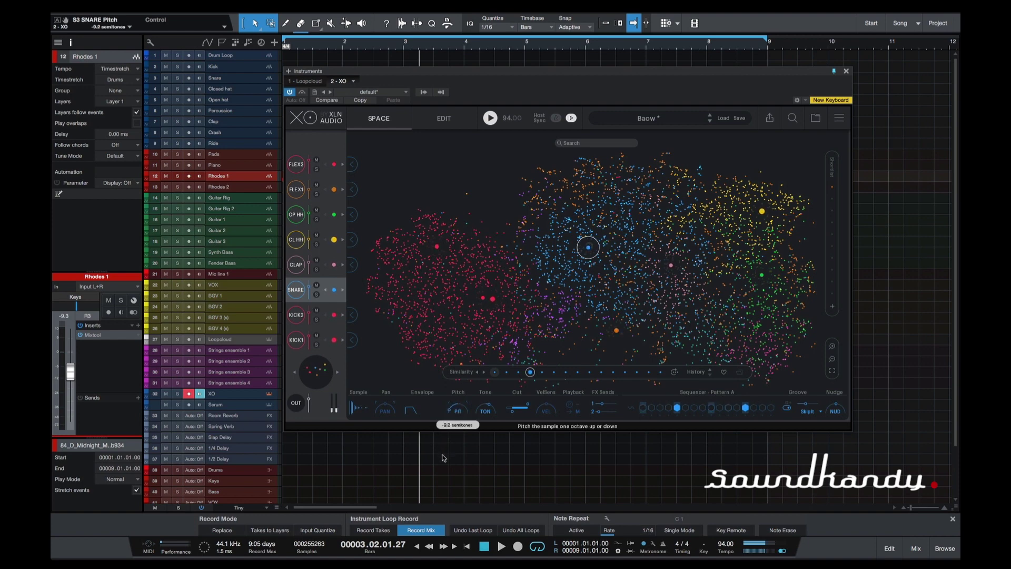
drag(457, 408, 465, 370)
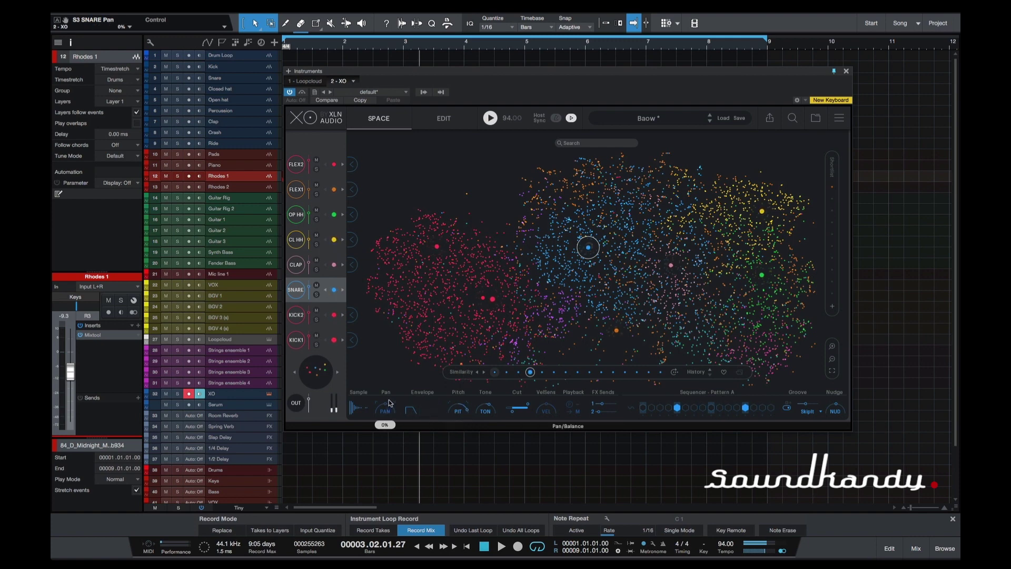
drag(389, 403, 376, 362)
click(490, 118)
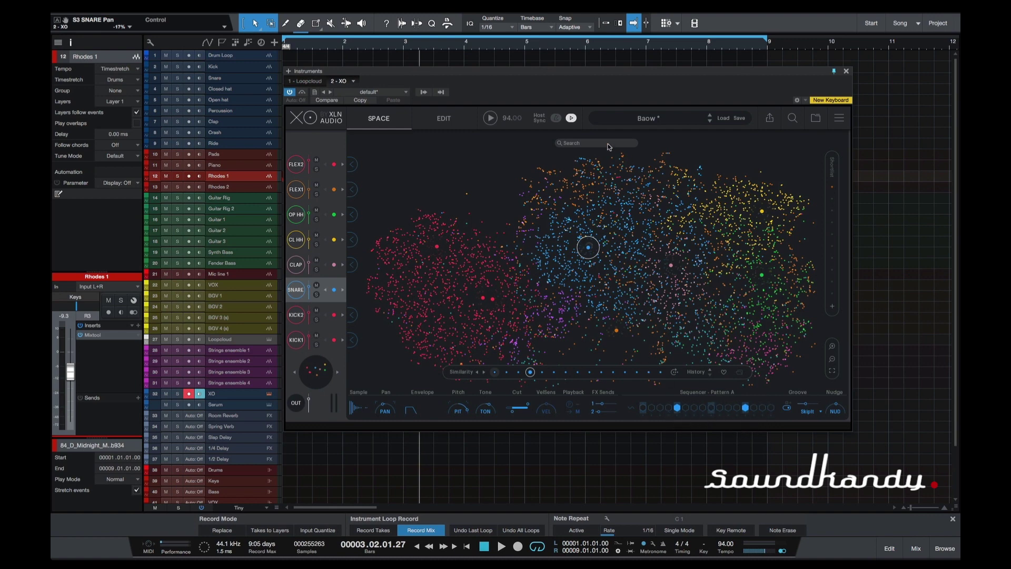
Add snare hits on steps 6 and 15 of Pattern A while playing the beat
click(490, 118)
click(686, 408)
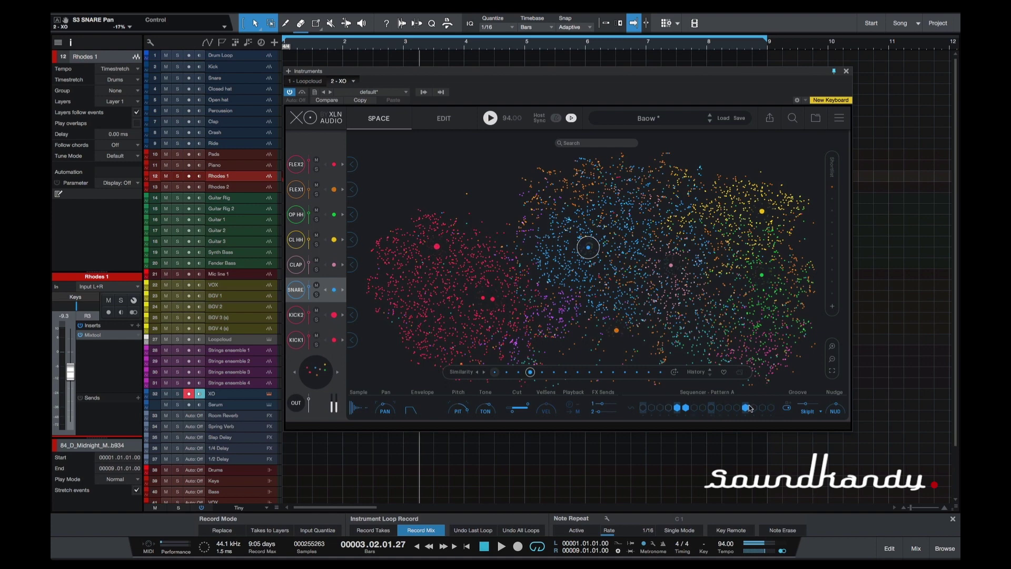
click(754, 408)
click(761, 408)
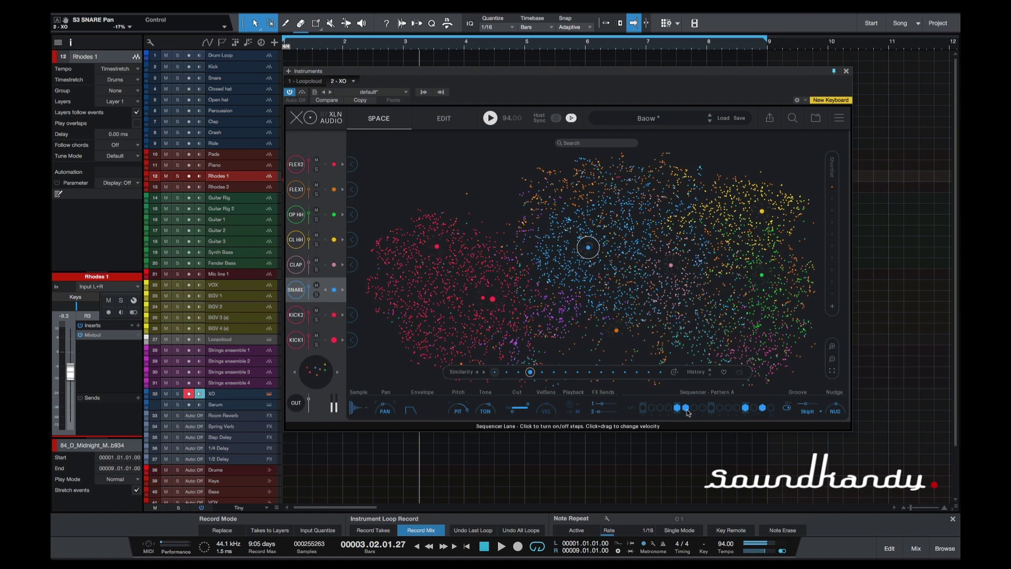
click(491, 119)
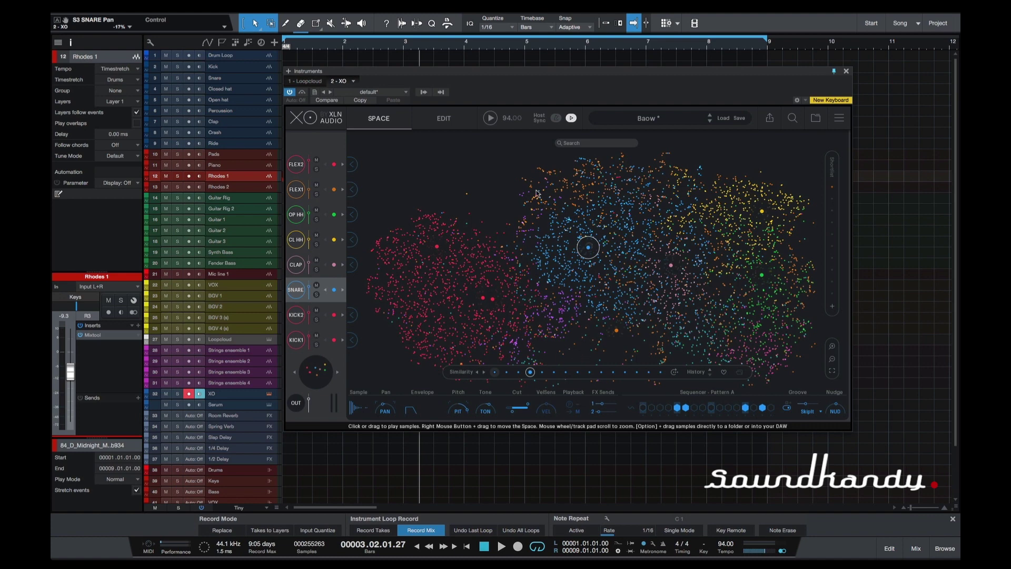
Shift the whole kit repeatedly to the next similar samples while the beat plays, and stop playback
click(489, 118)
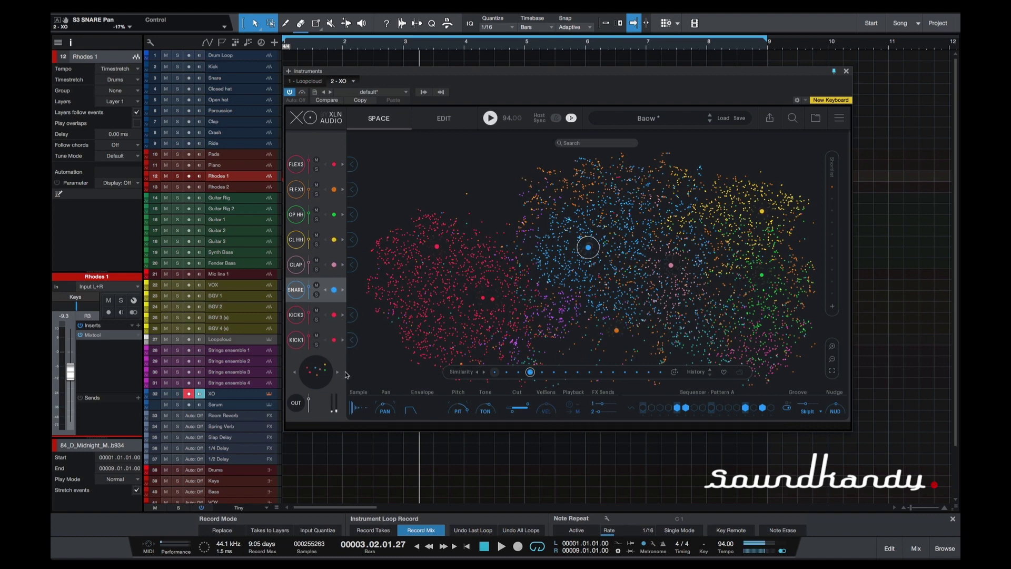
click(338, 374)
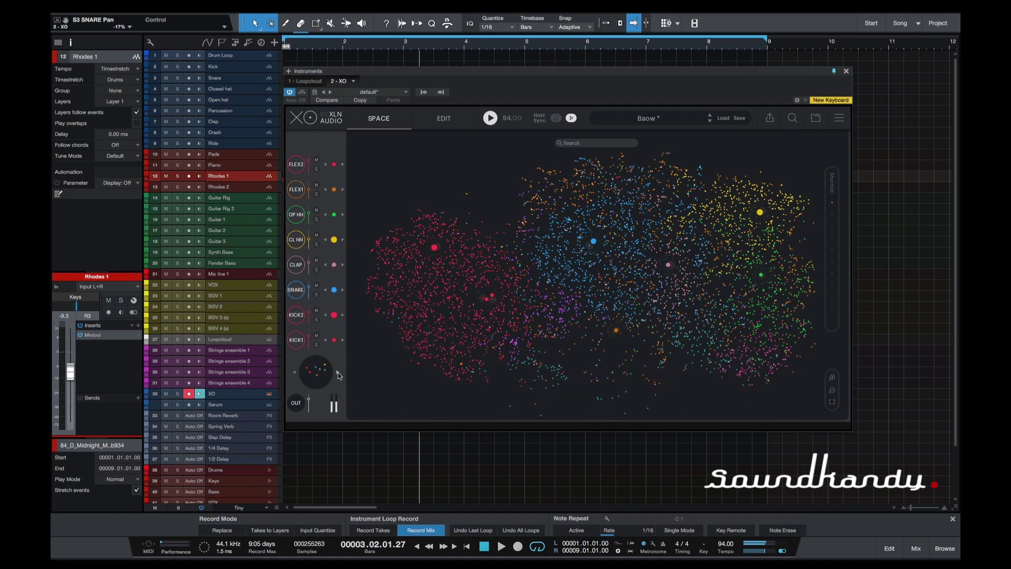
click(338, 374)
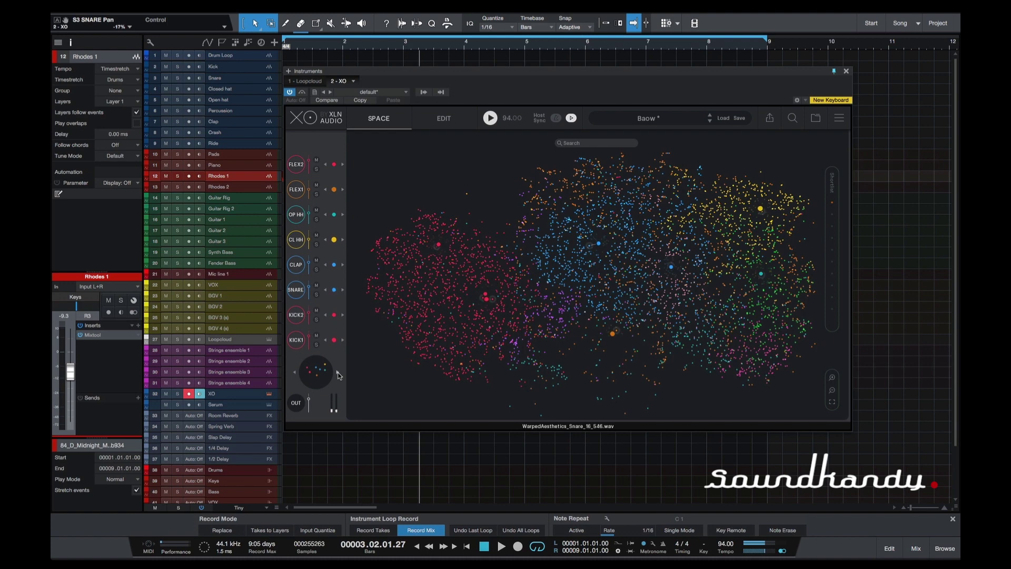
click(338, 375)
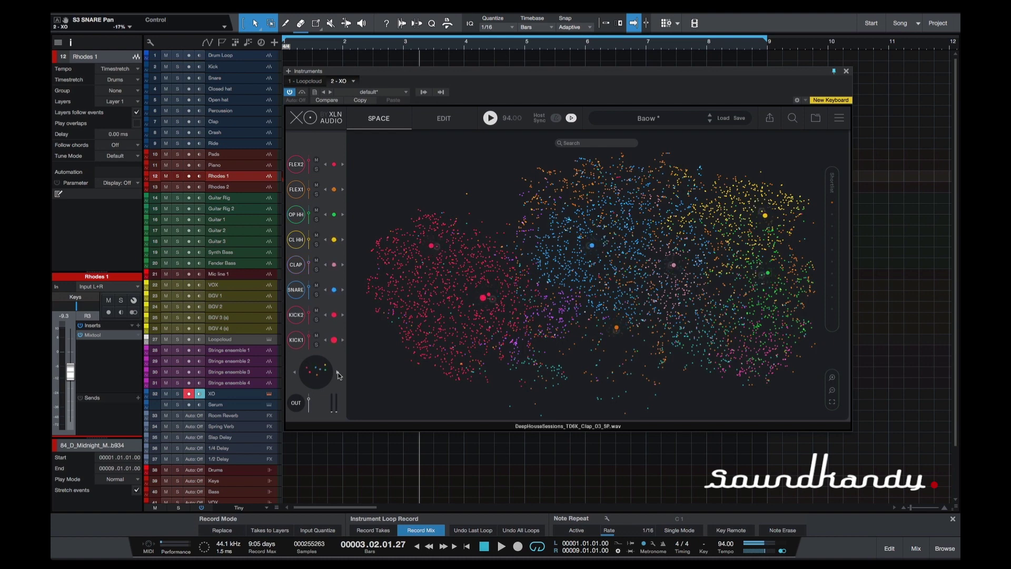
click(338, 374)
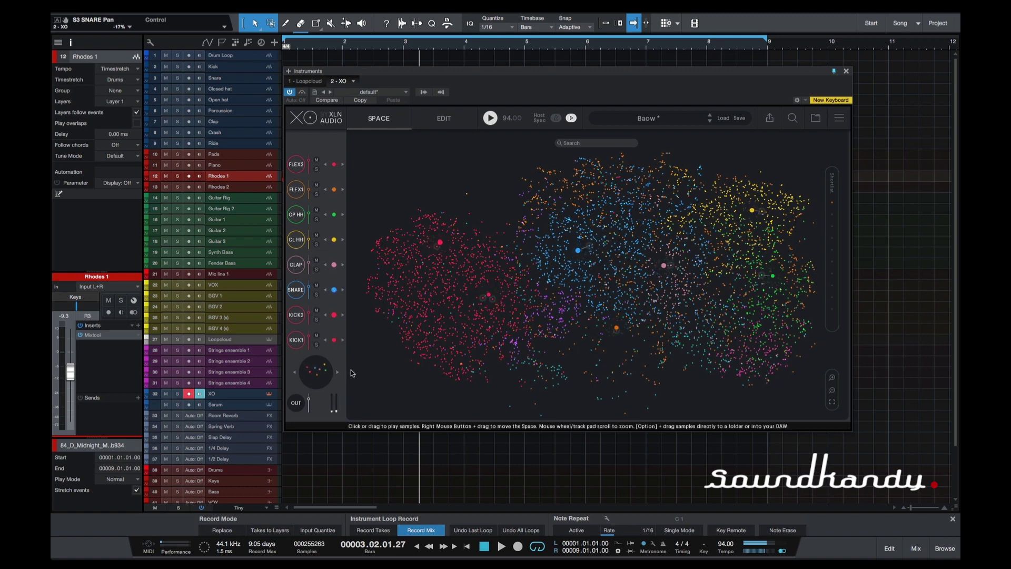
click(337, 373)
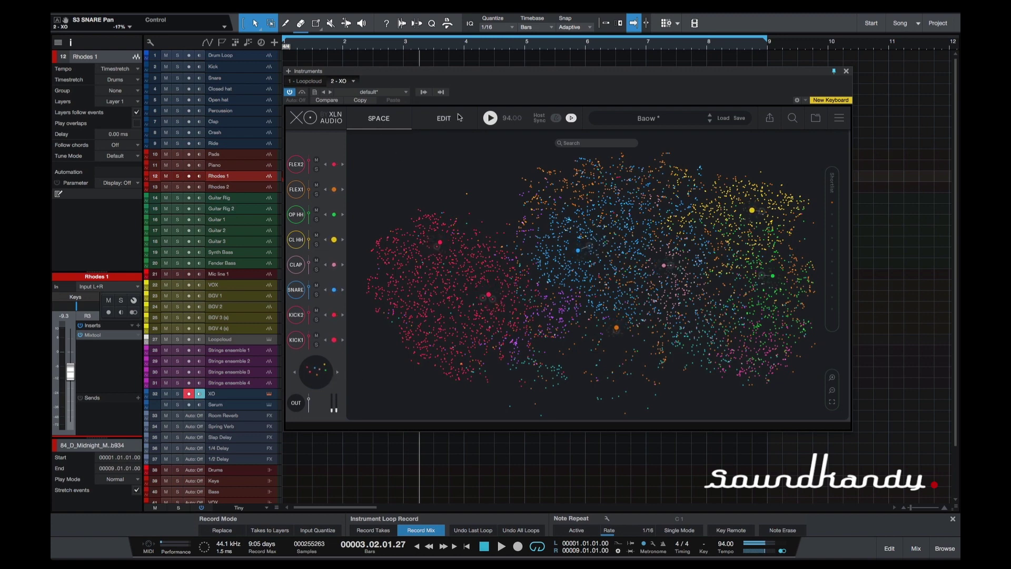
click(495, 118)
Move the instrument window clear of the upper tracks and render the beat and processed samples as WAVs
drag(637, 78, 661, 131)
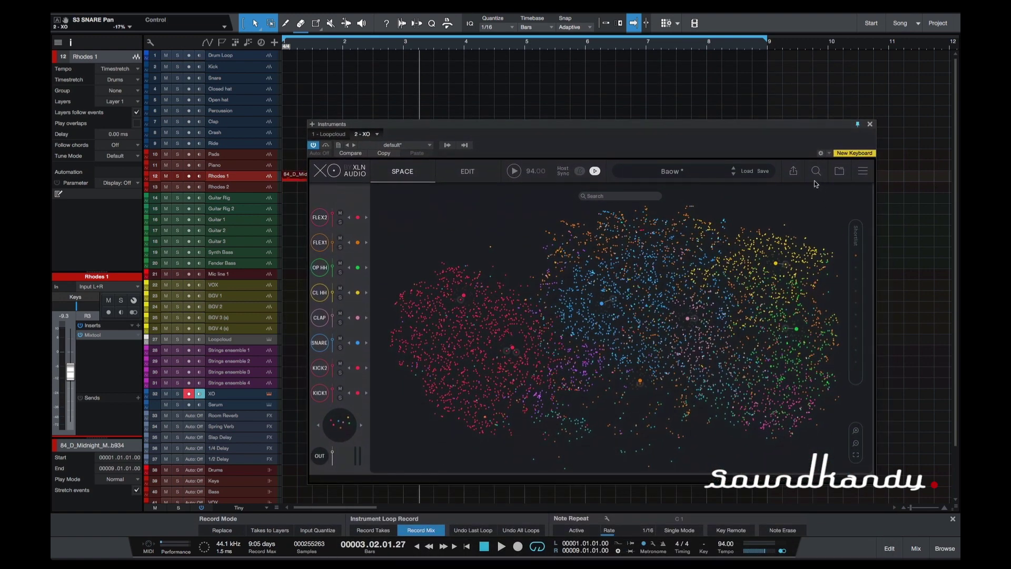
click(793, 170)
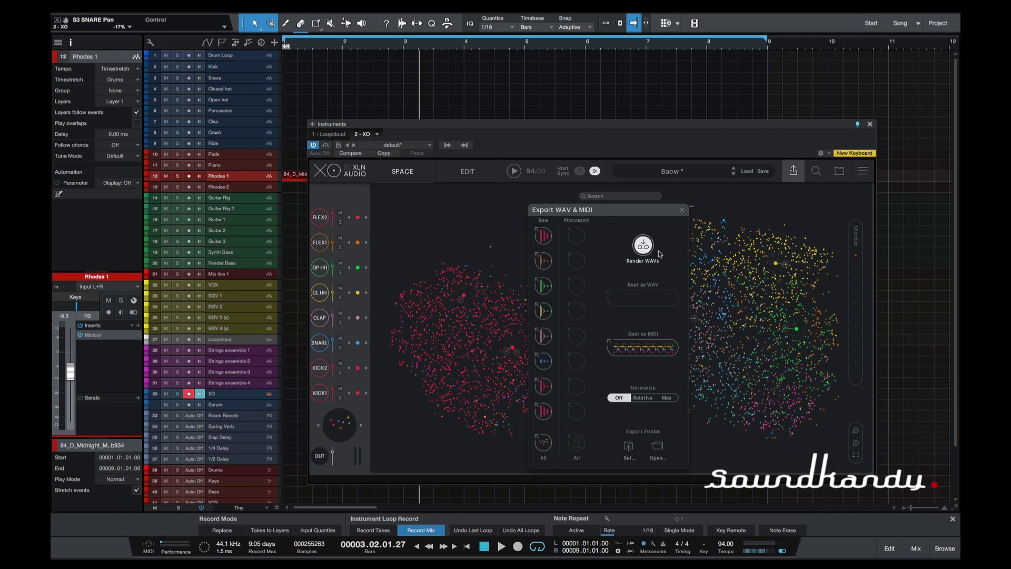
click(642, 246)
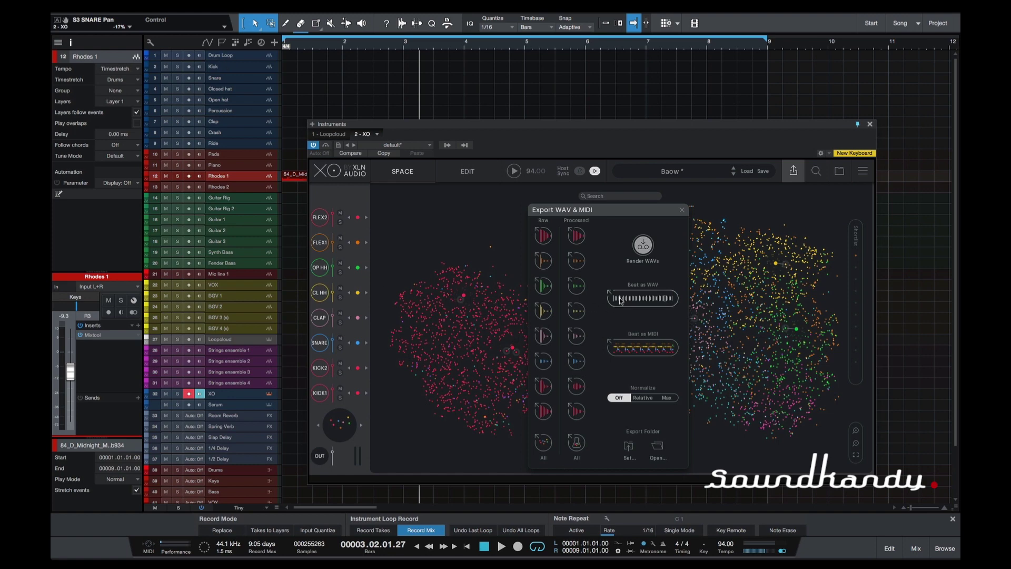
Try placing the rendered beat WAV at bar 1 of the Drum Loop track, and delete the clip
drag(642, 298, 301, 56)
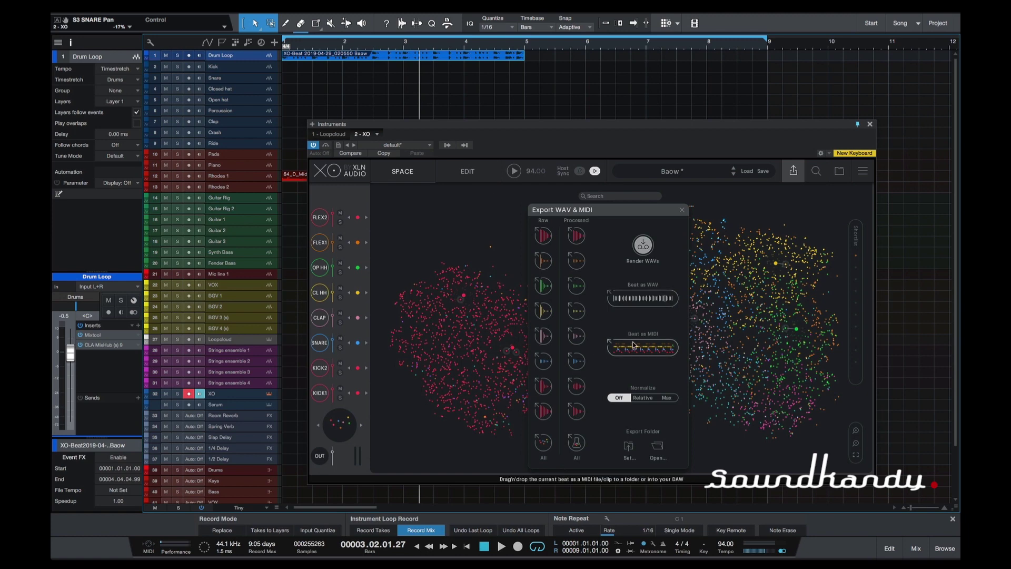
click(476, 80)
click(470, 59)
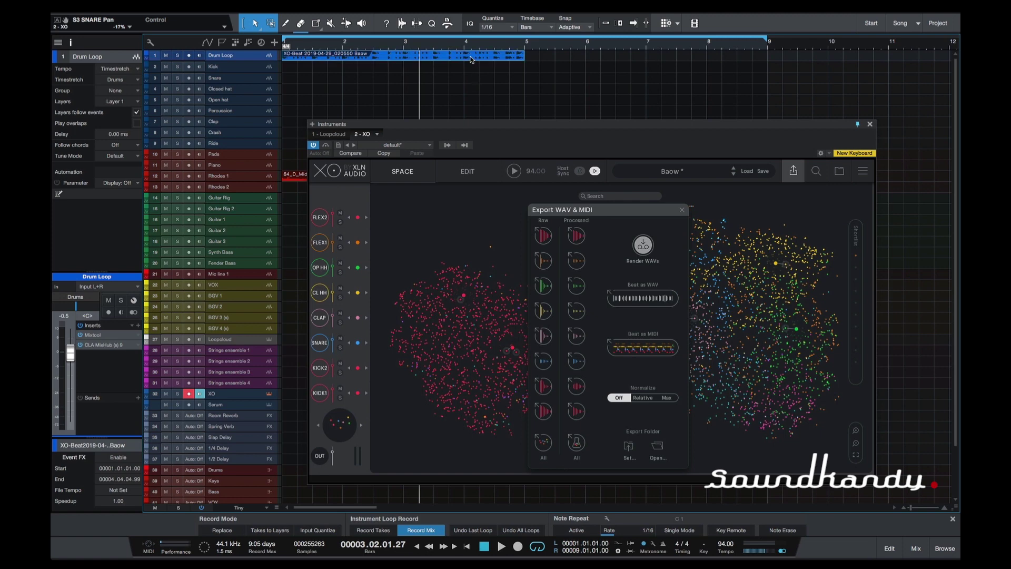
key(Delete)
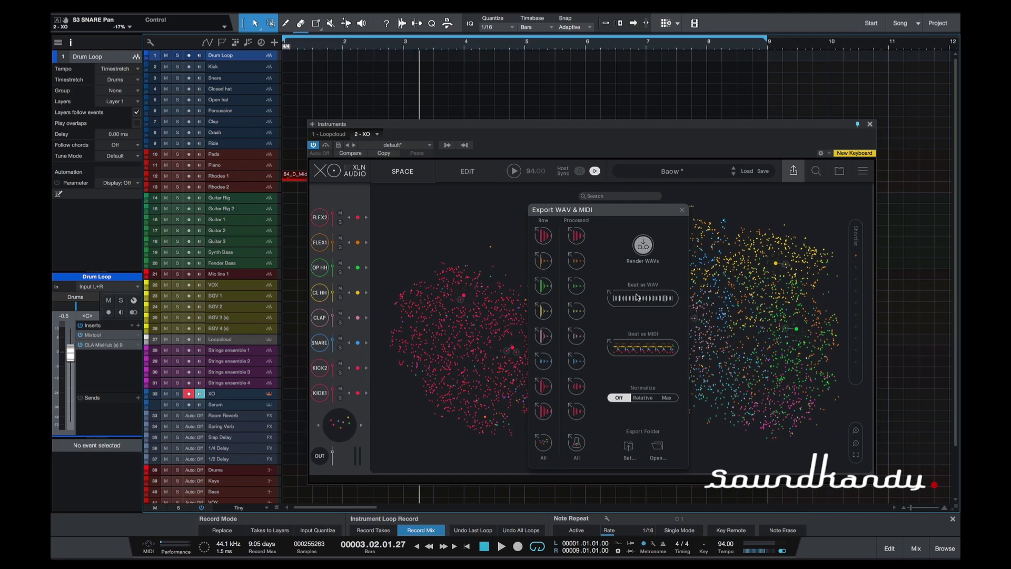
Place the rendered Baow beat WAV at bar 1 of the Drum Loop track and close the export panel
drag(638, 301, 286, 53)
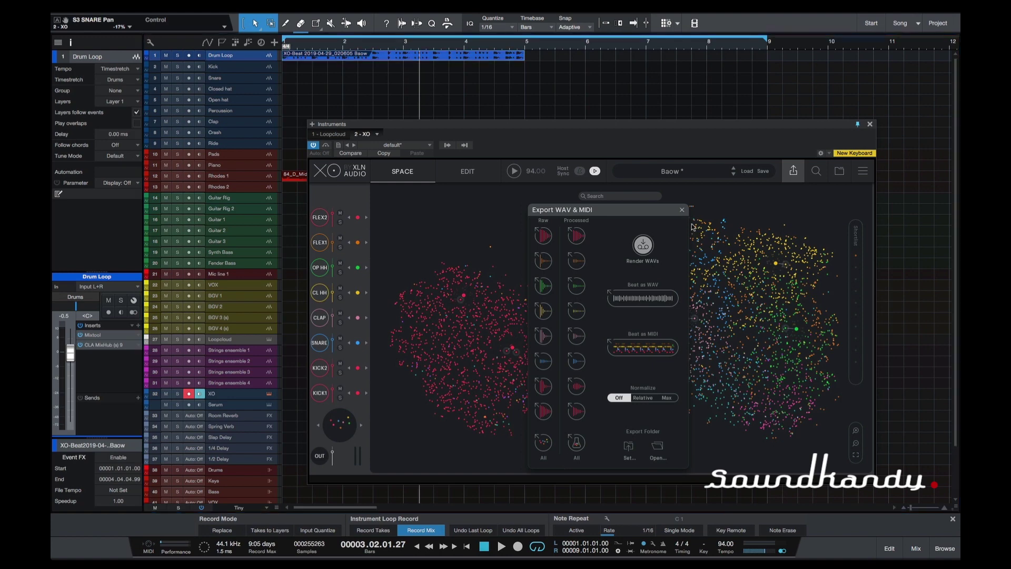
click(682, 210)
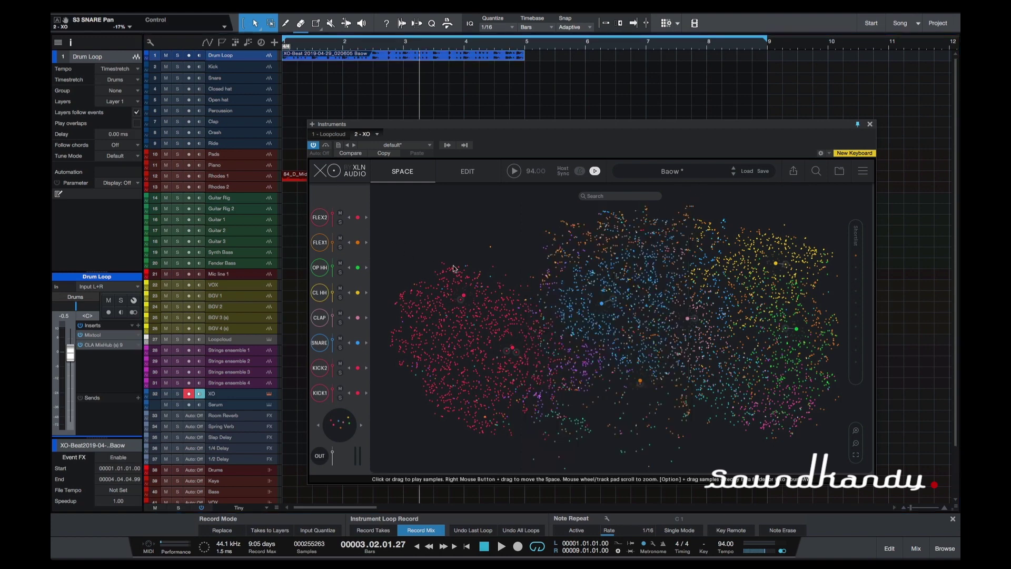
Shift the whole kit to other similar samples while playing the beat, and open the Export WAV & MIDI panel
click(516, 171)
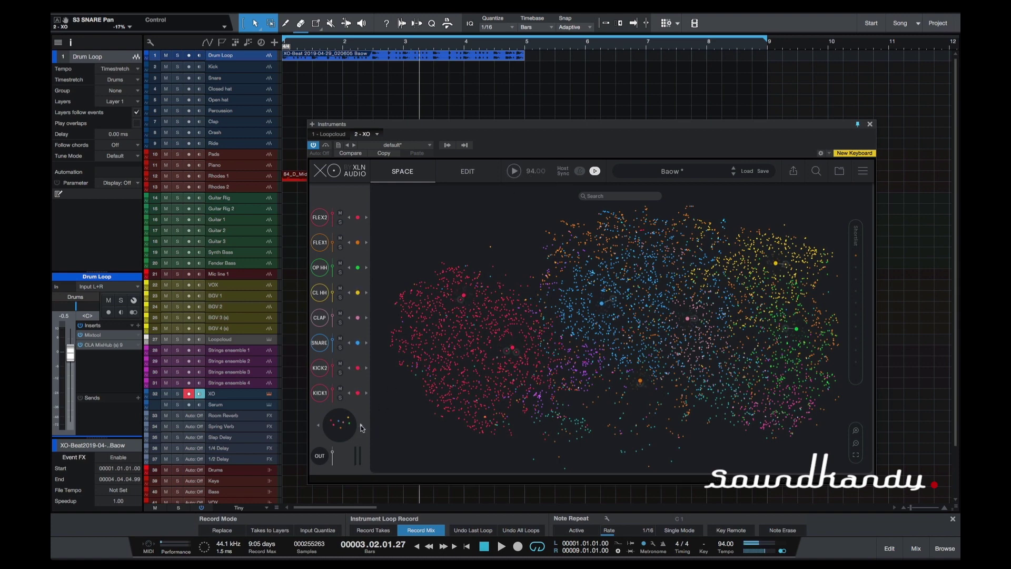
click(516, 171)
key(space)
key(space)
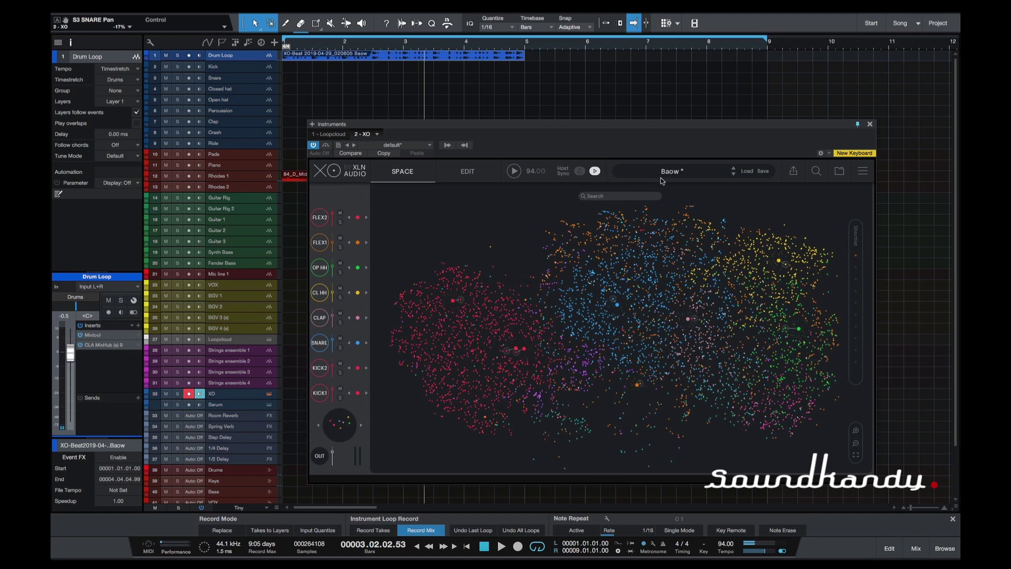
click(793, 170)
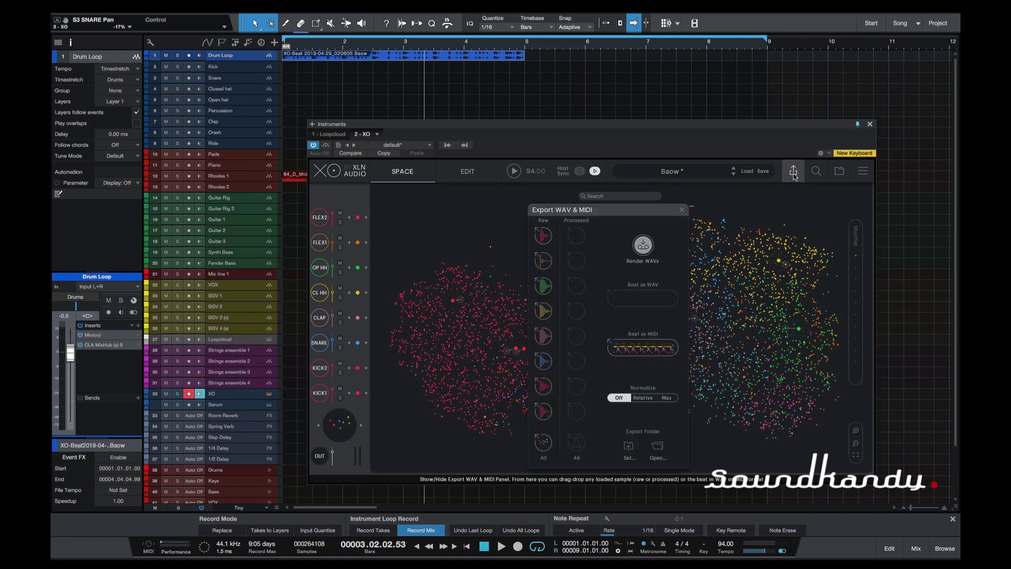
Render the current beat as a WAV and place it at bar 5 of the Drum Loop track
click(642, 245)
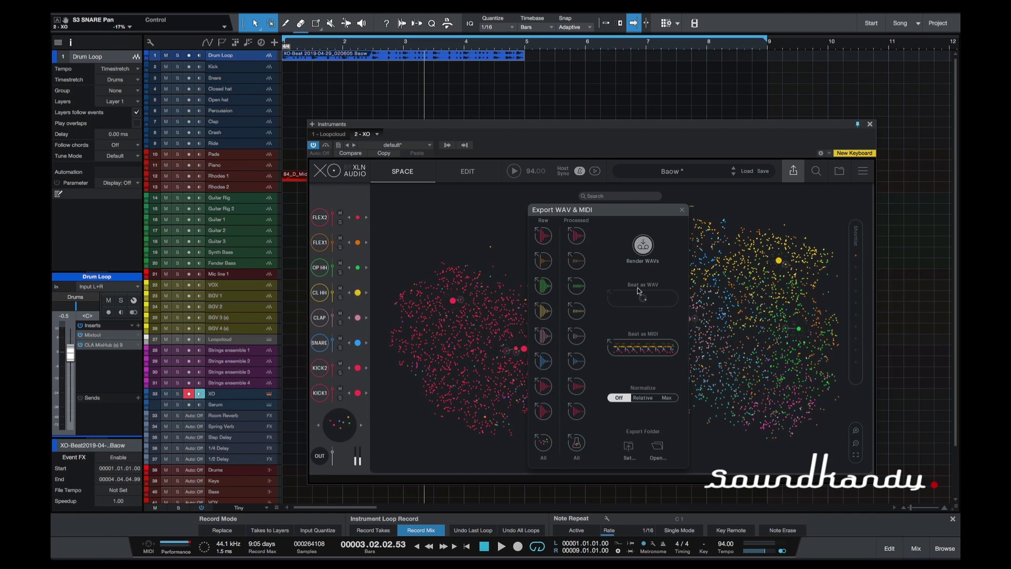
drag(644, 303, 547, 58)
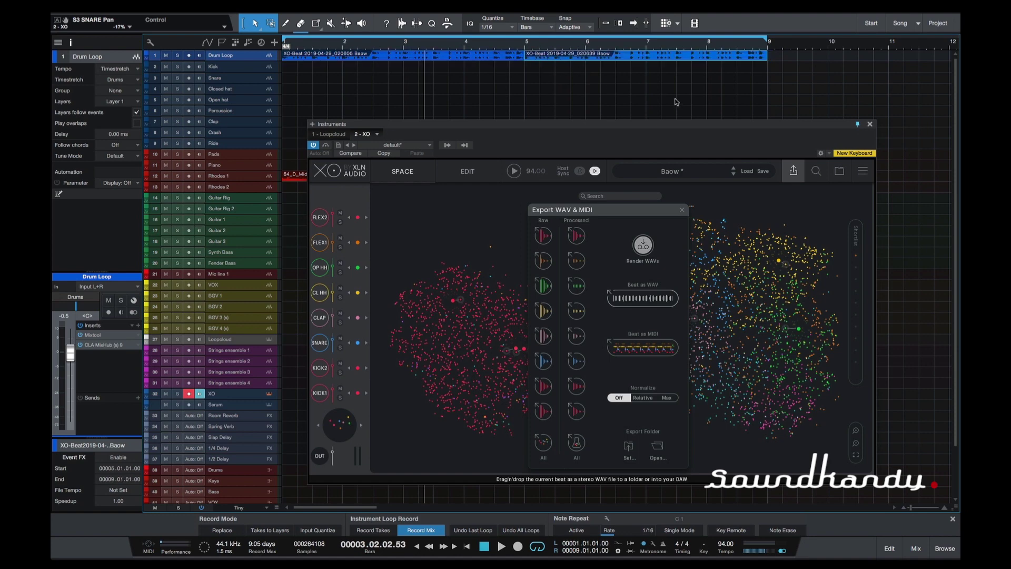
Pull the XO track's volume all the way down and play the Drum Loop clips from the start of the song
click(243, 393)
drag(70, 360, 70, 421)
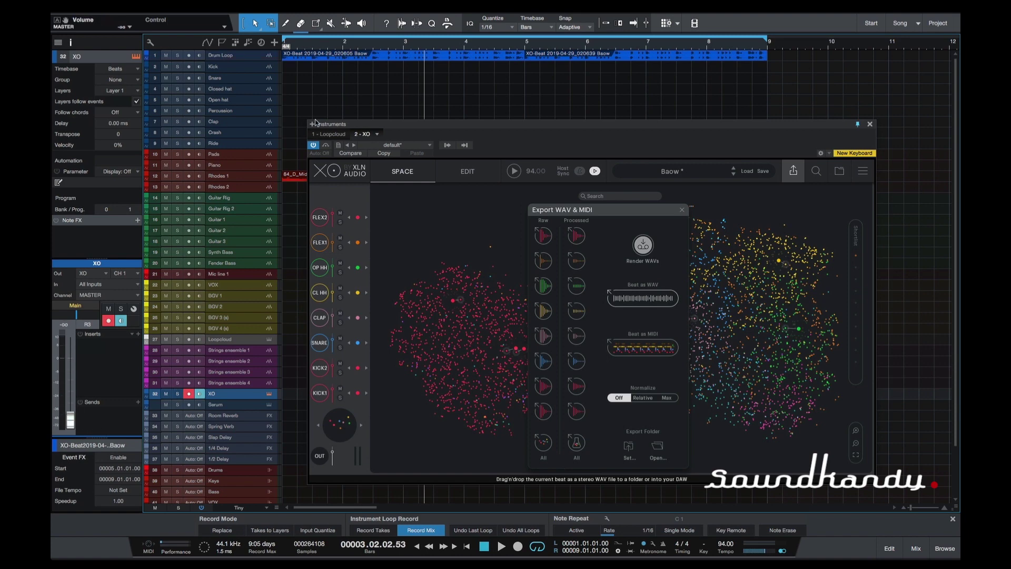
click(241, 58)
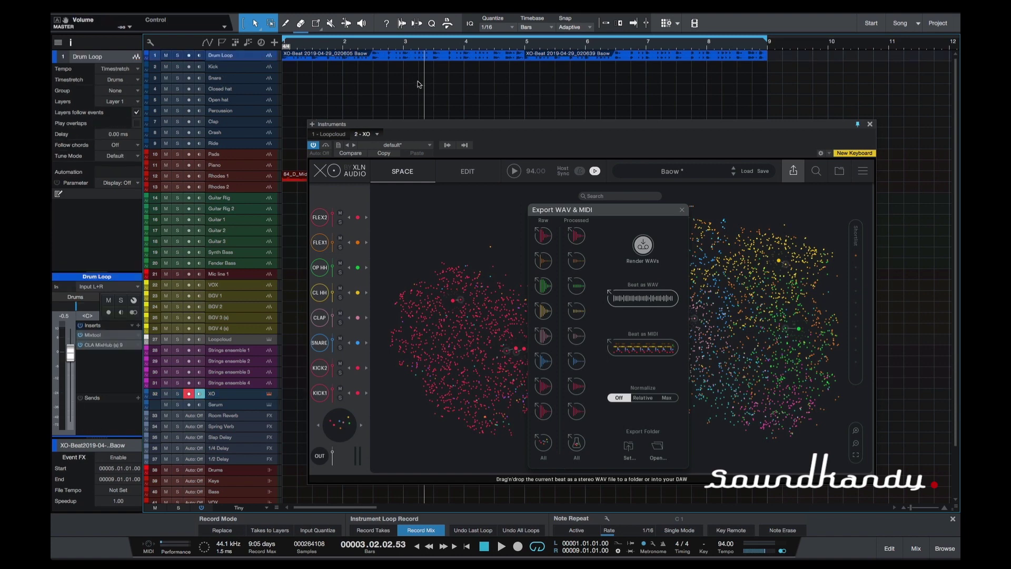
key(Home)
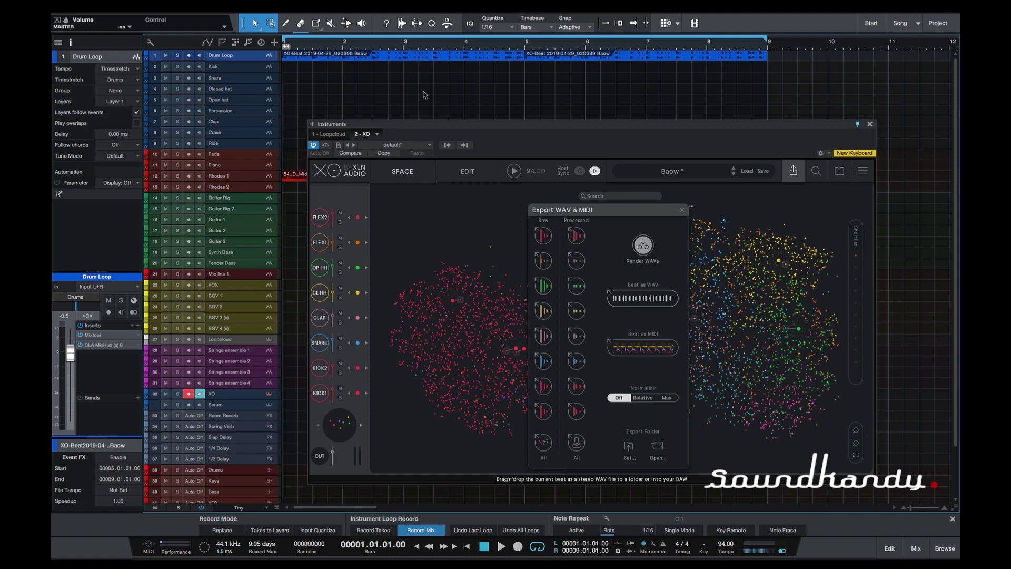
key(space)
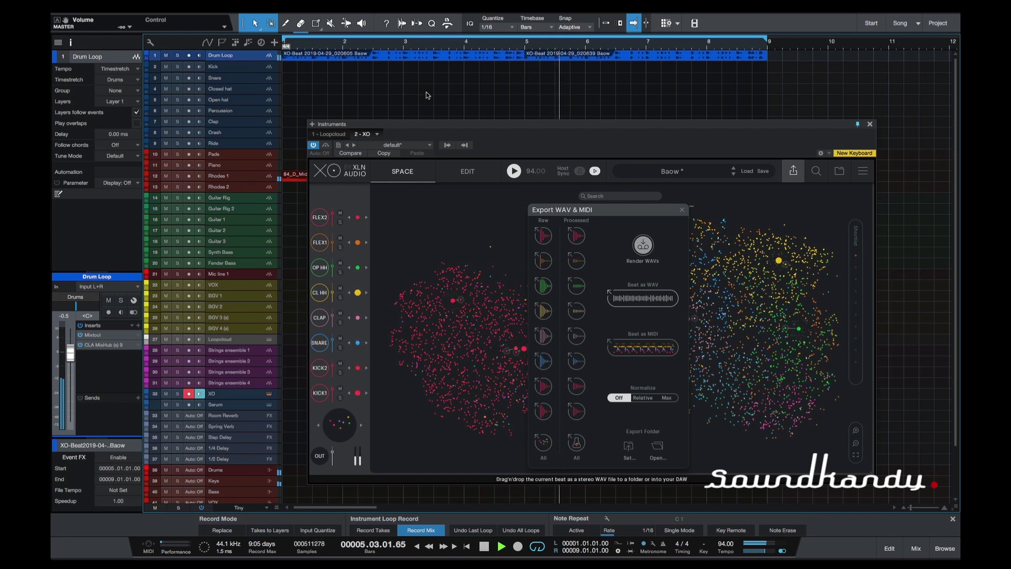
key(space)
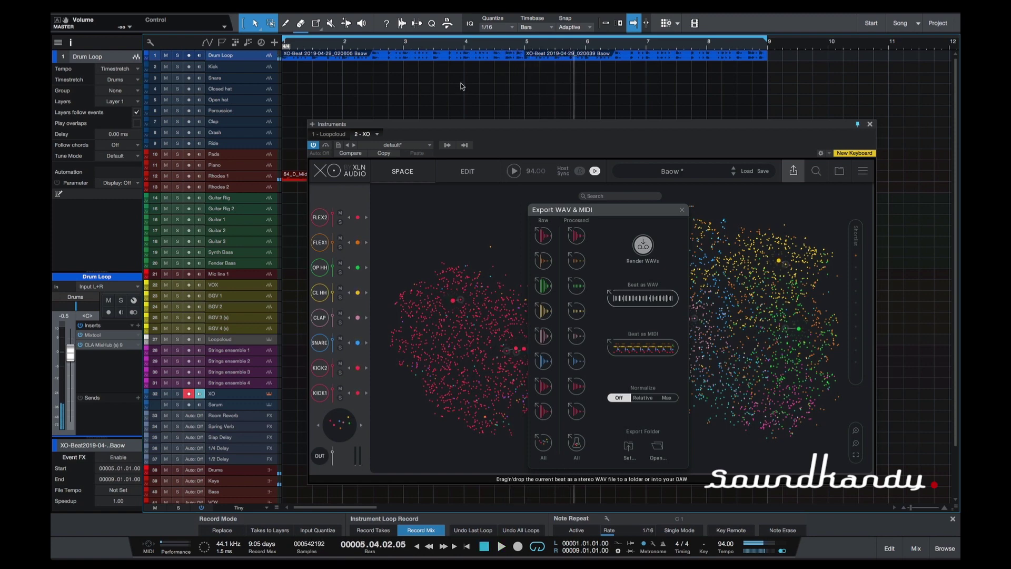
Close the export panel and delete both beat clips from the Drum Loop track
click(682, 211)
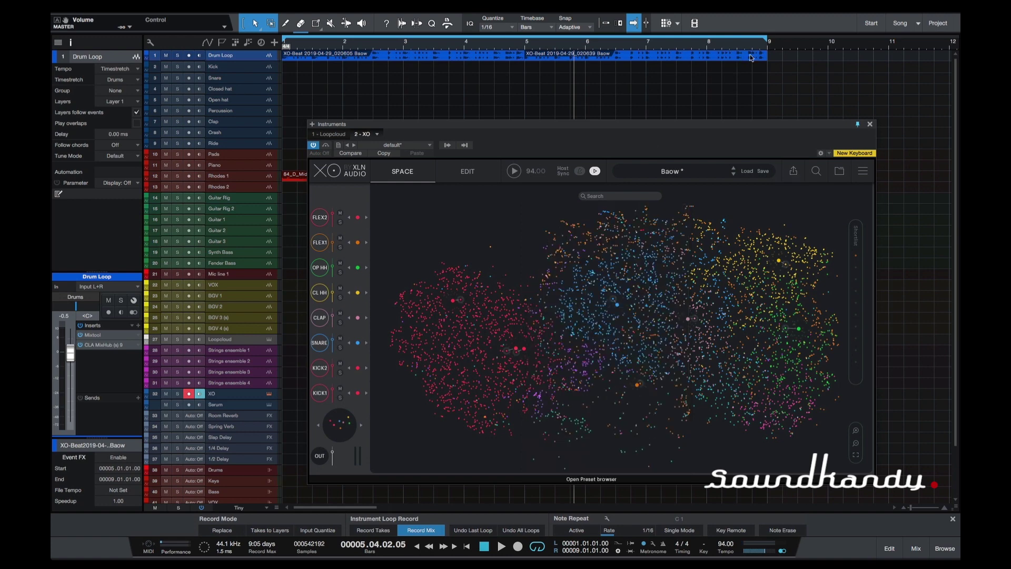
drag(664, 76, 303, 77)
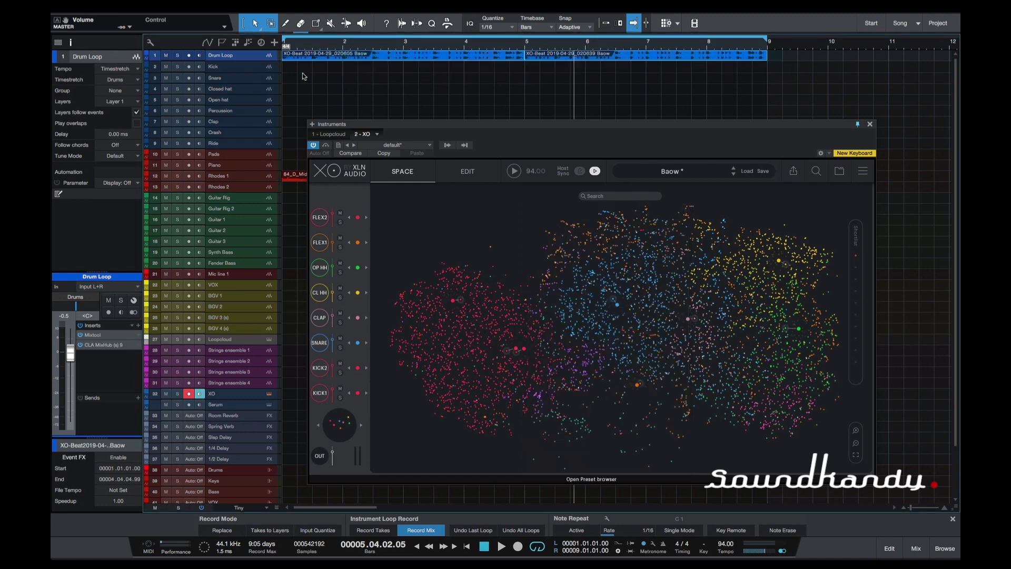
key(Delete)
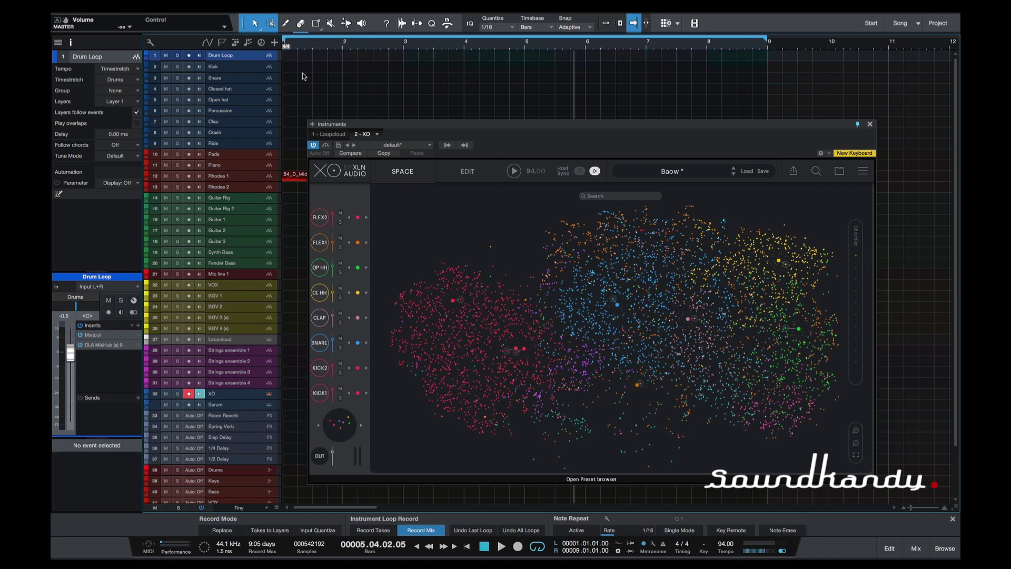
Show and dismiss the Export WAV & MIDI panel, and move the instrument window up beside the track list
click(794, 175)
drag(712, 125, 711, 76)
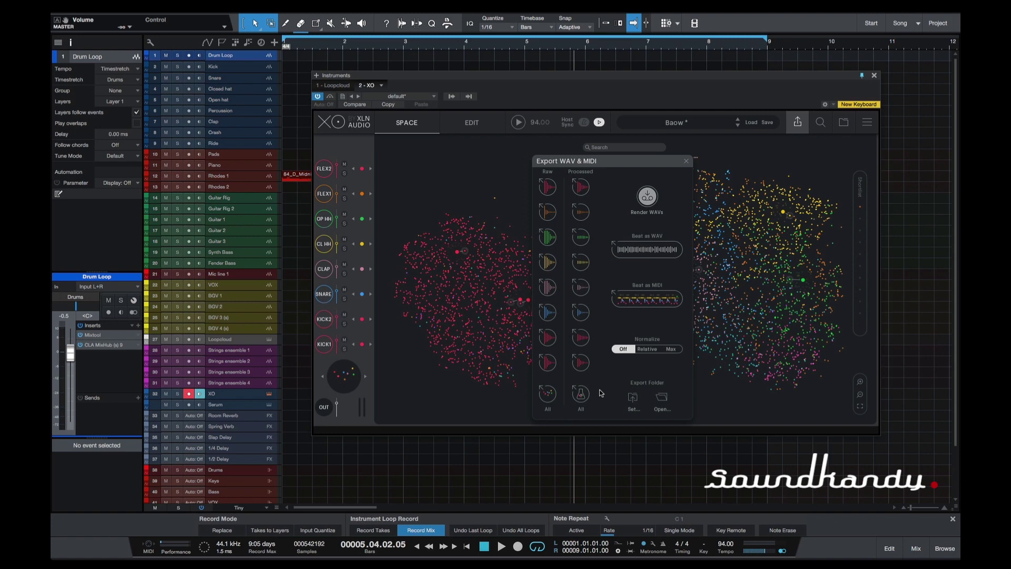
click(686, 161)
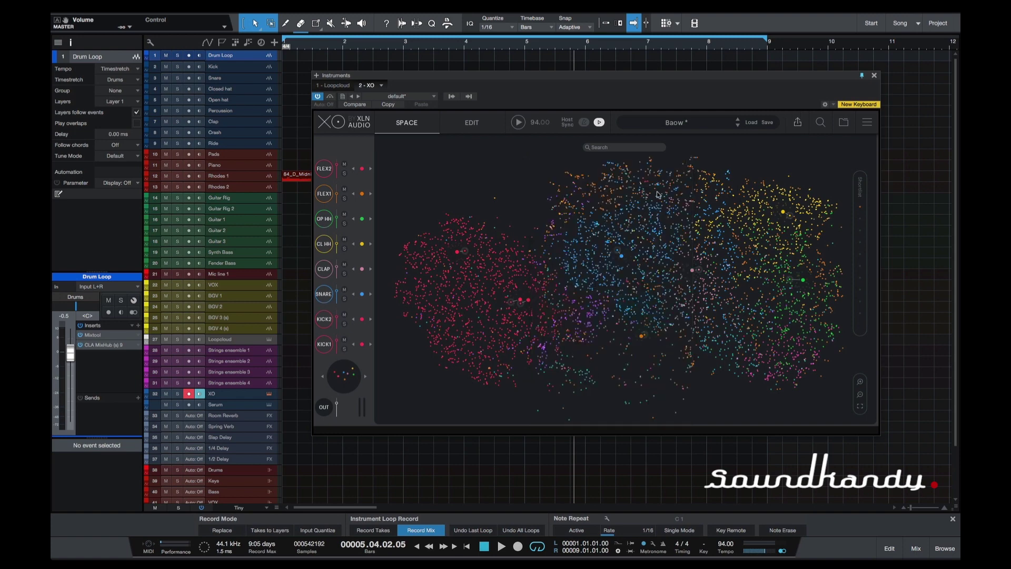
drag(557, 73, 534, 66)
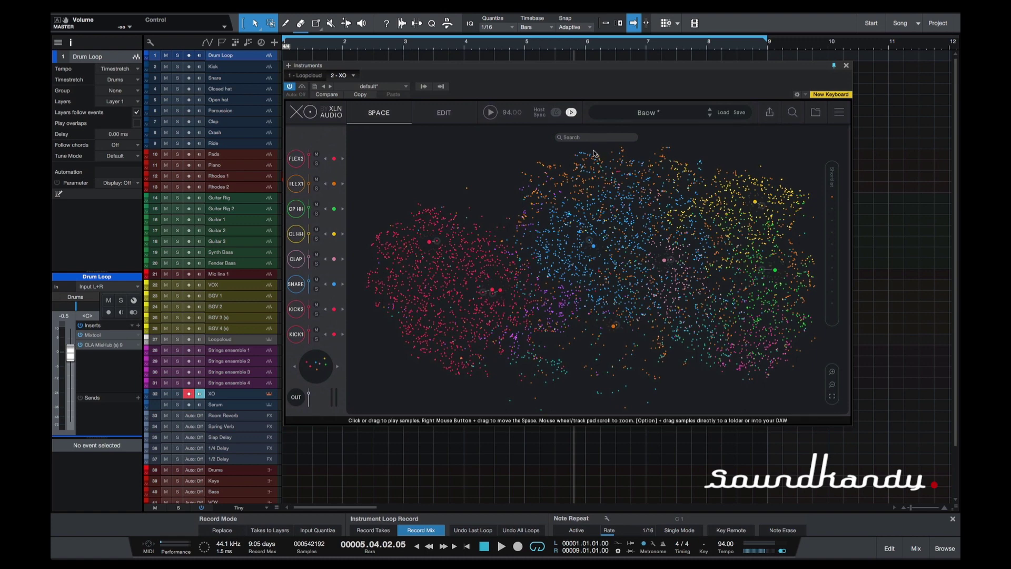
Restore the XO track's volume to -0.9 dB and audition samples across the space
drag(431, 292, 535, 284)
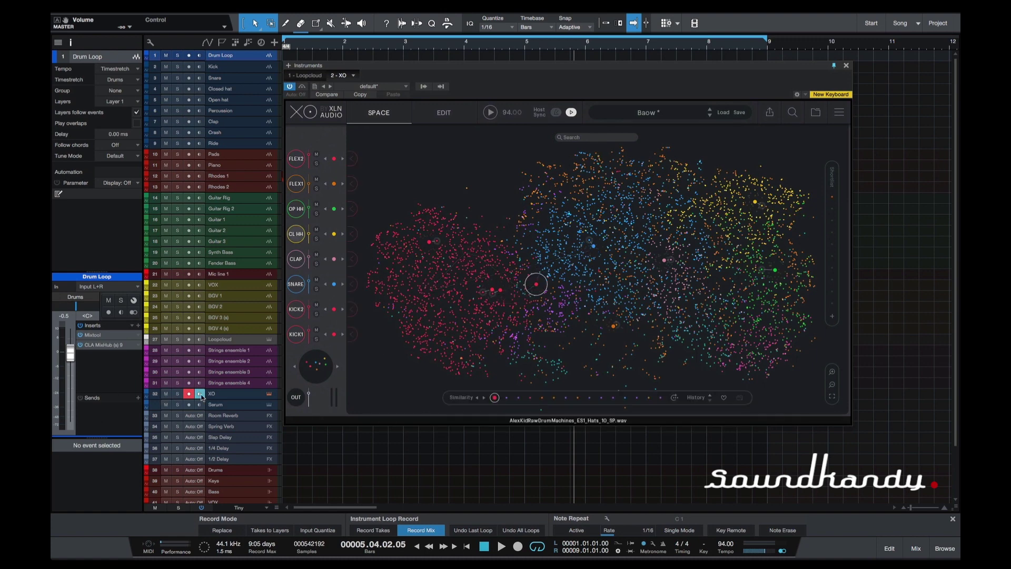
click(245, 394)
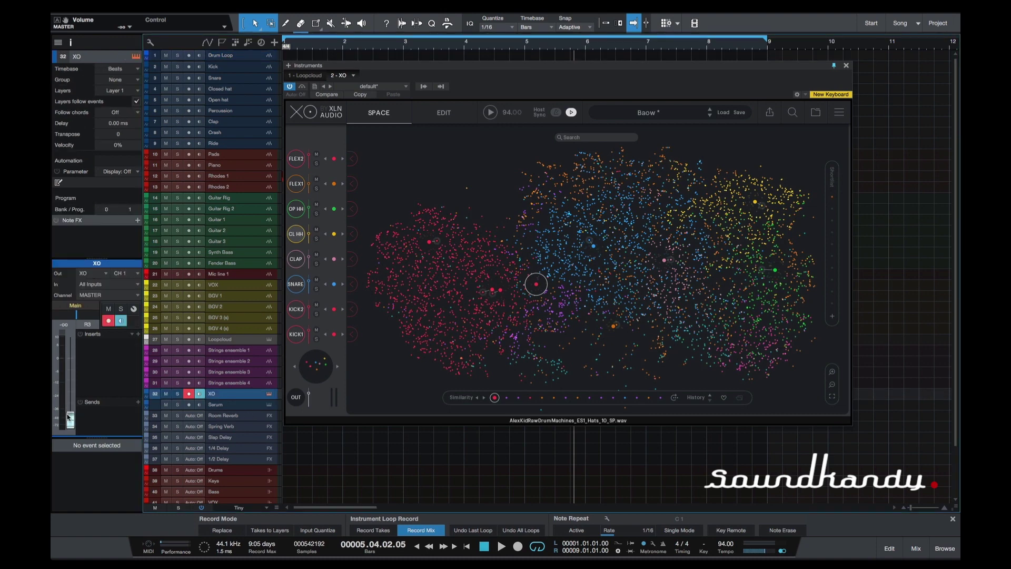
drag(72, 416, 71, 360)
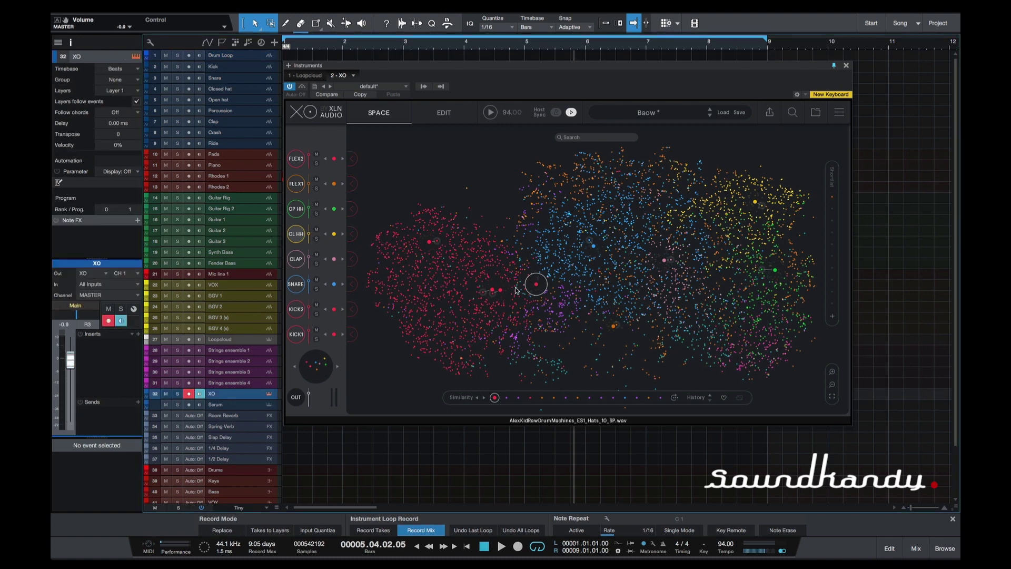
drag(457, 283, 757, 334)
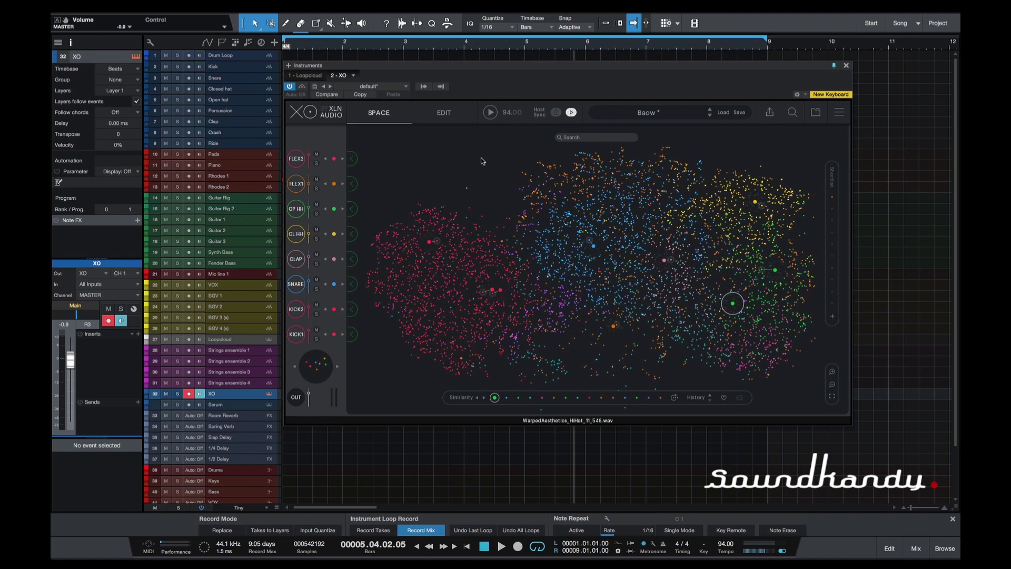
Play the beat while stepping through the presets Bap Machine, Below the Surface, Big Electro and Bittersweet, and stop playback
drag(448, 65, 449, 63)
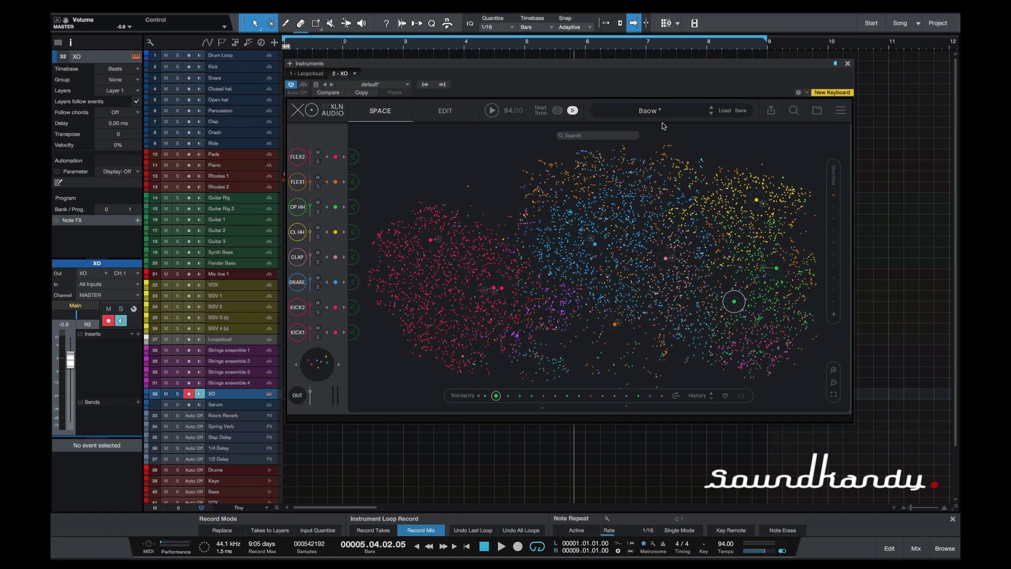
key(space)
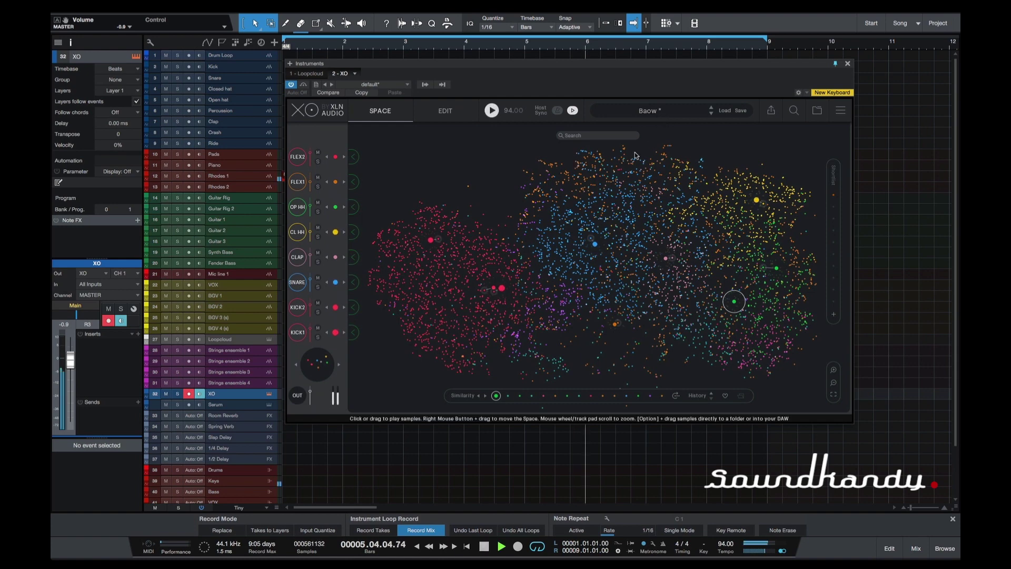
click(712, 114)
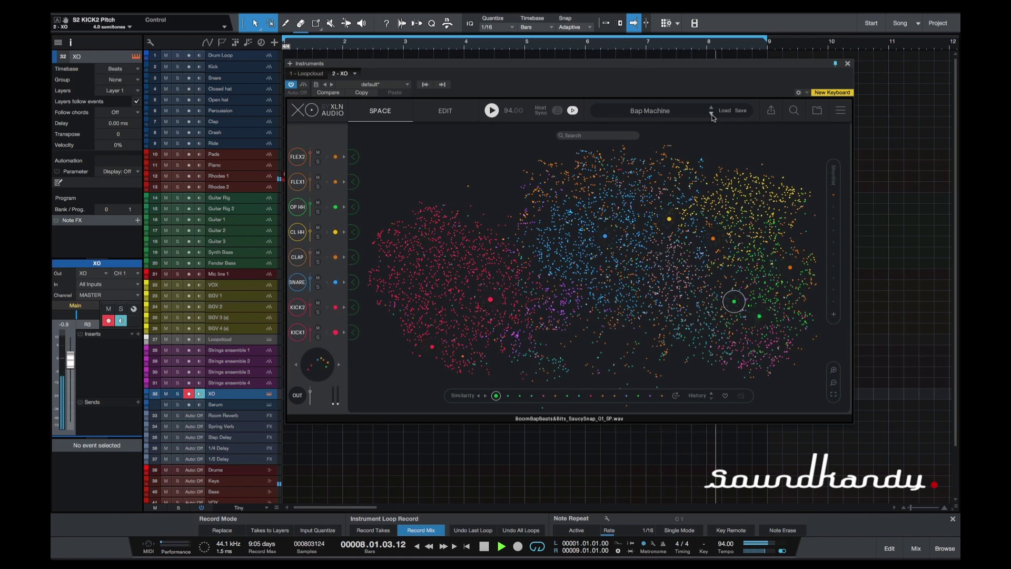
key(space)
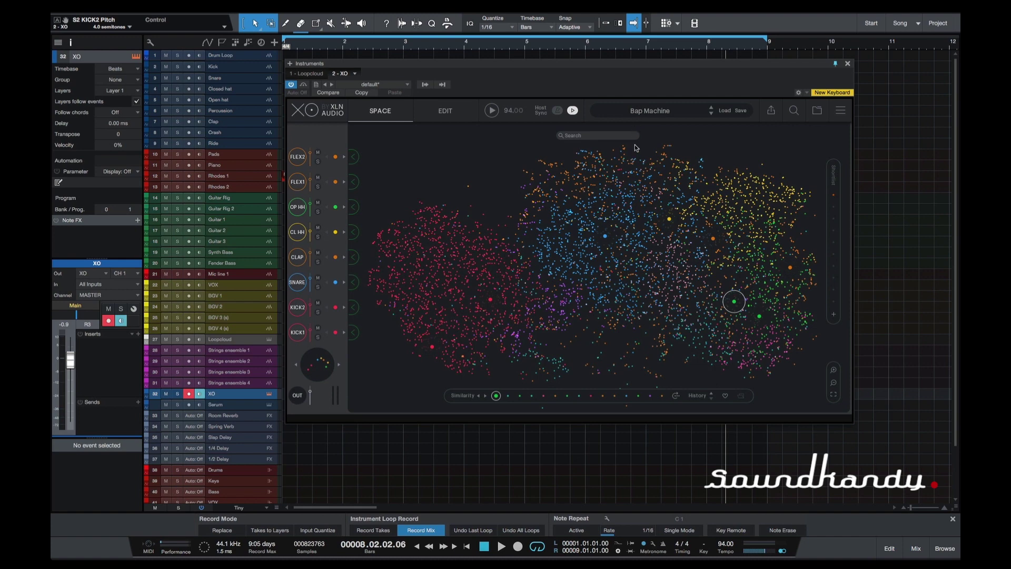
click(711, 113)
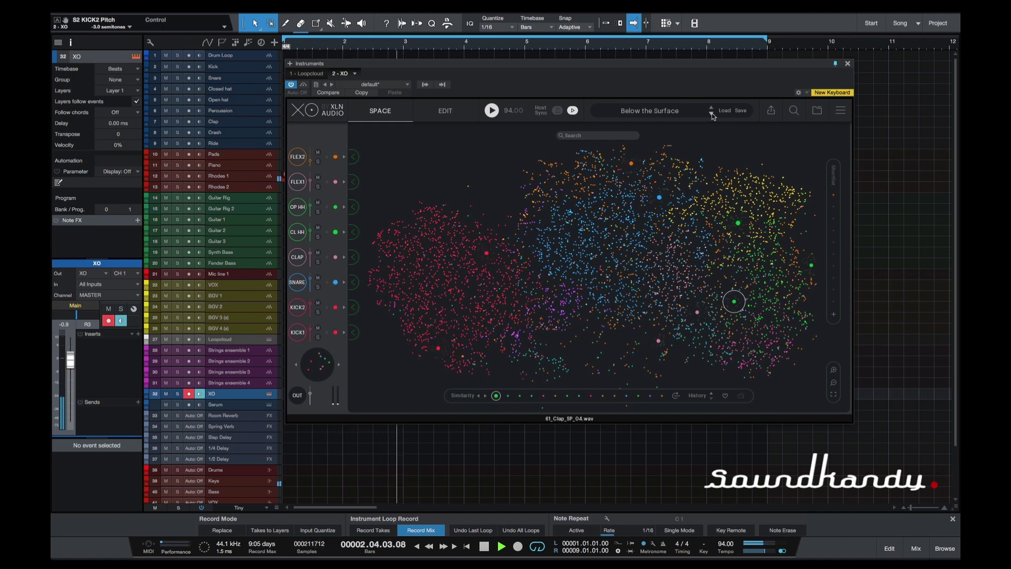
click(711, 114)
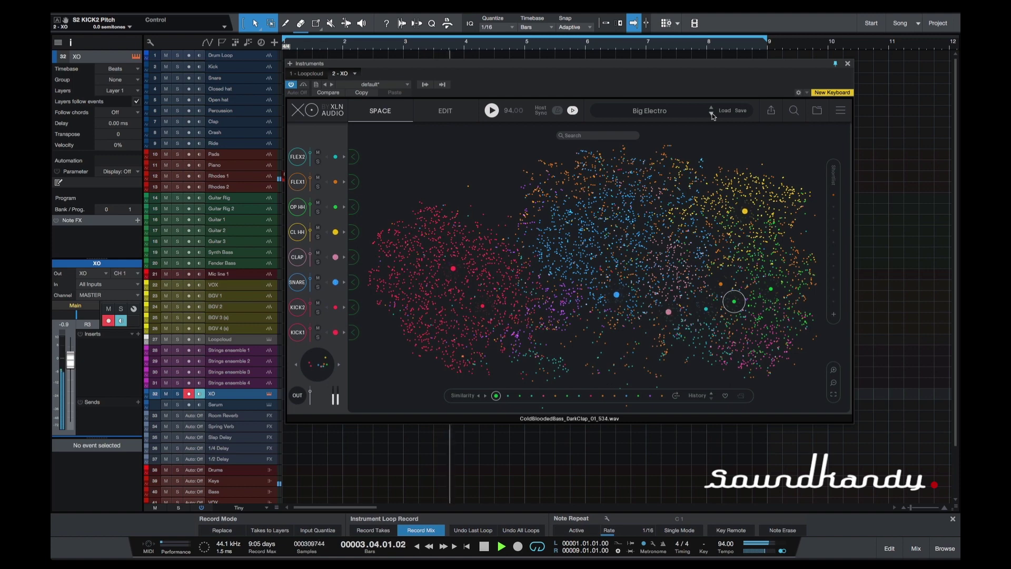
click(711, 113)
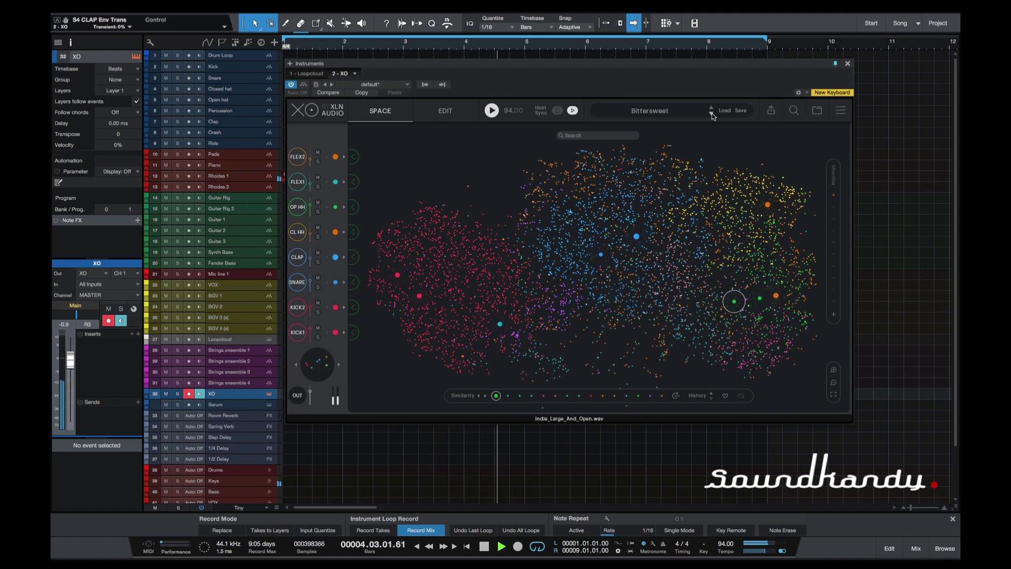
key(space)
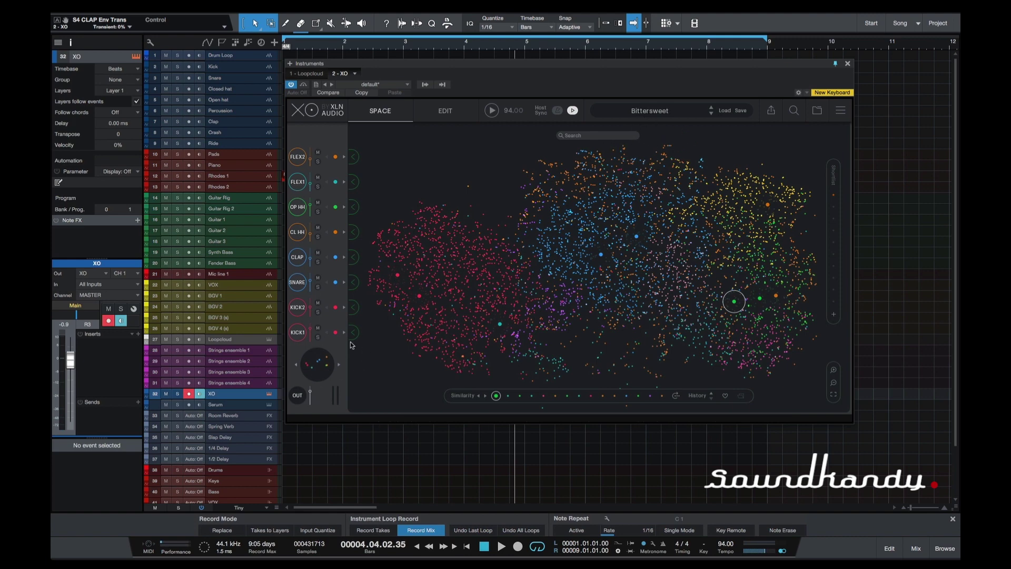
Shift the whole Bittersweet kit forward six times to similar samples while the beat plays, and stop playback
key(space)
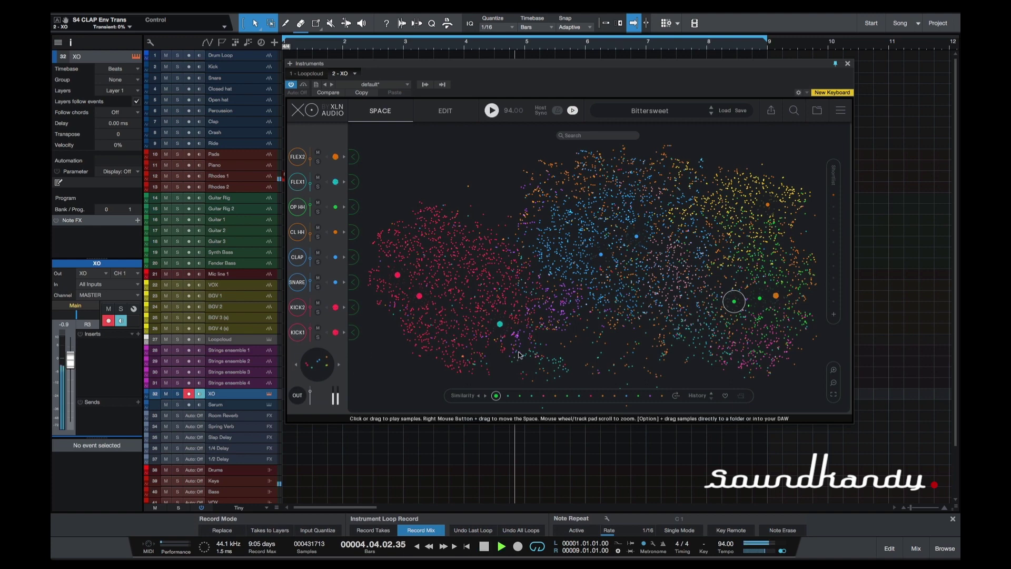
click(339, 365)
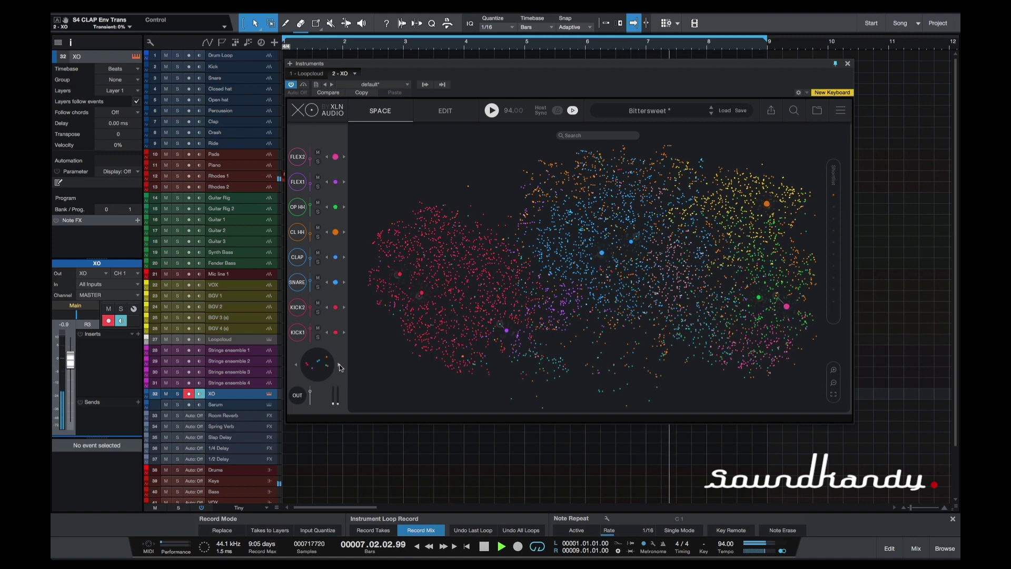
click(339, 365)
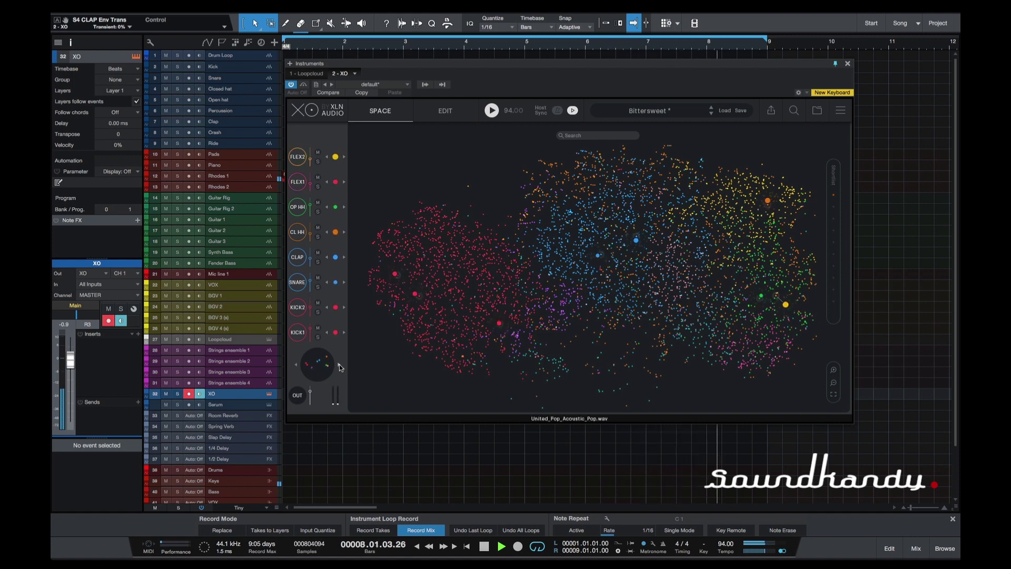
click(339, 364)
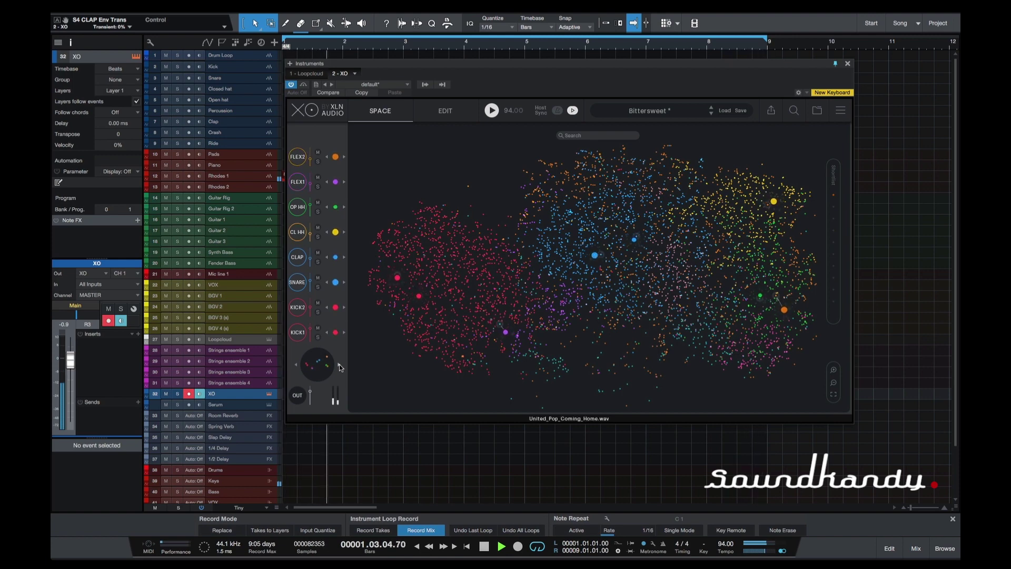
click(339, 365)
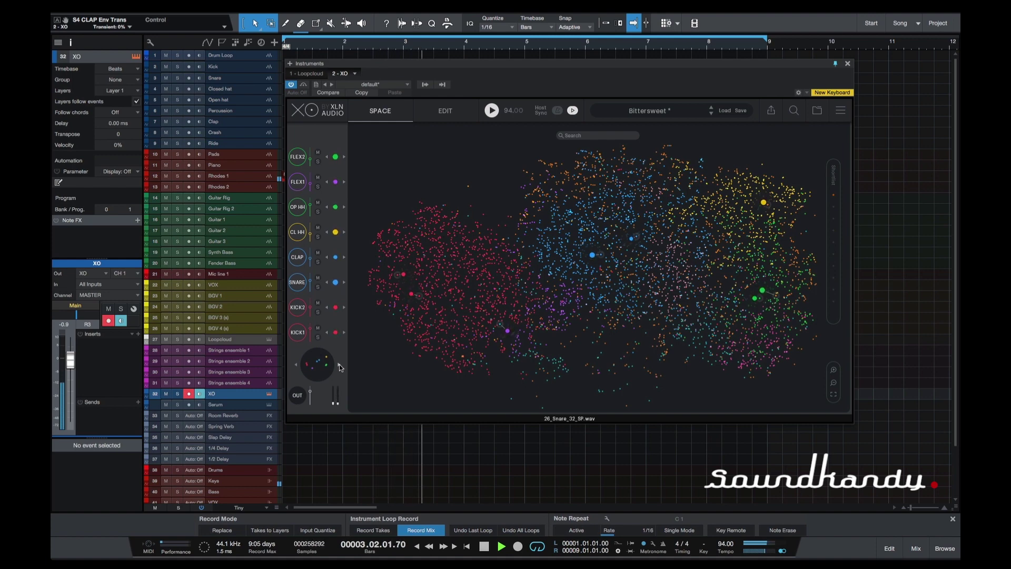
click(339, 364)
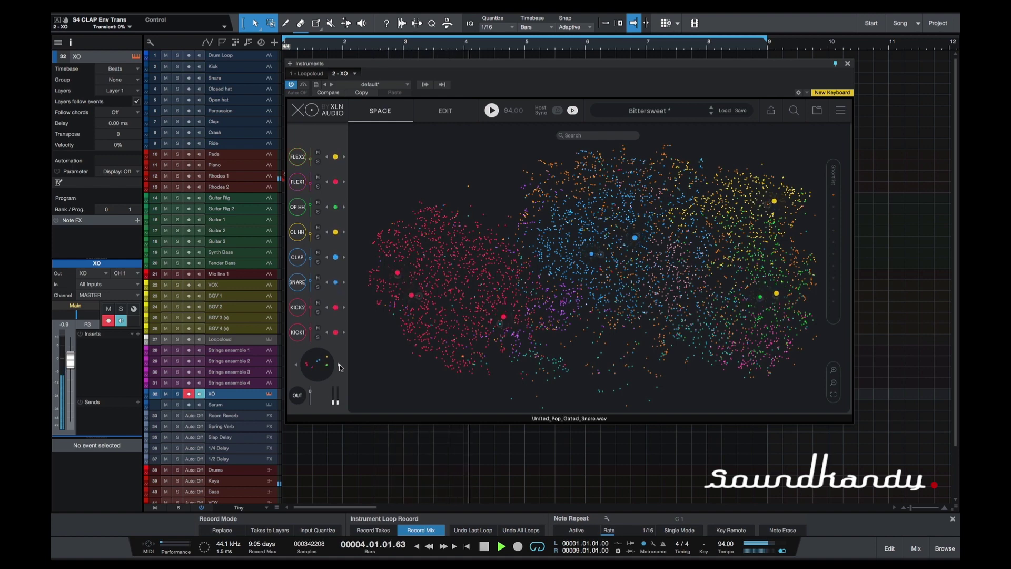
click(339, 364)
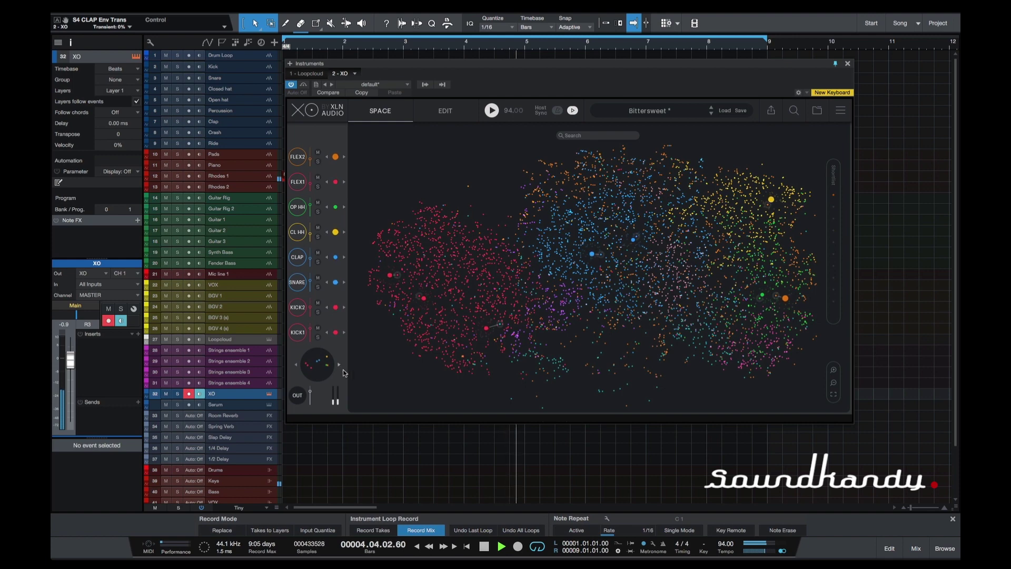
key(space)
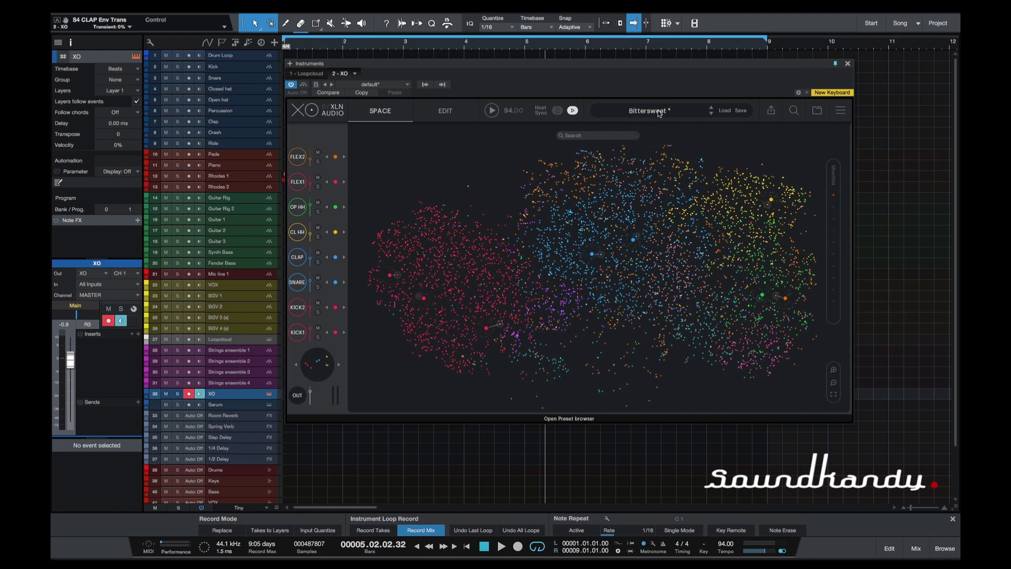
Restart playback and load the next preset, Blip Doom
key(space)
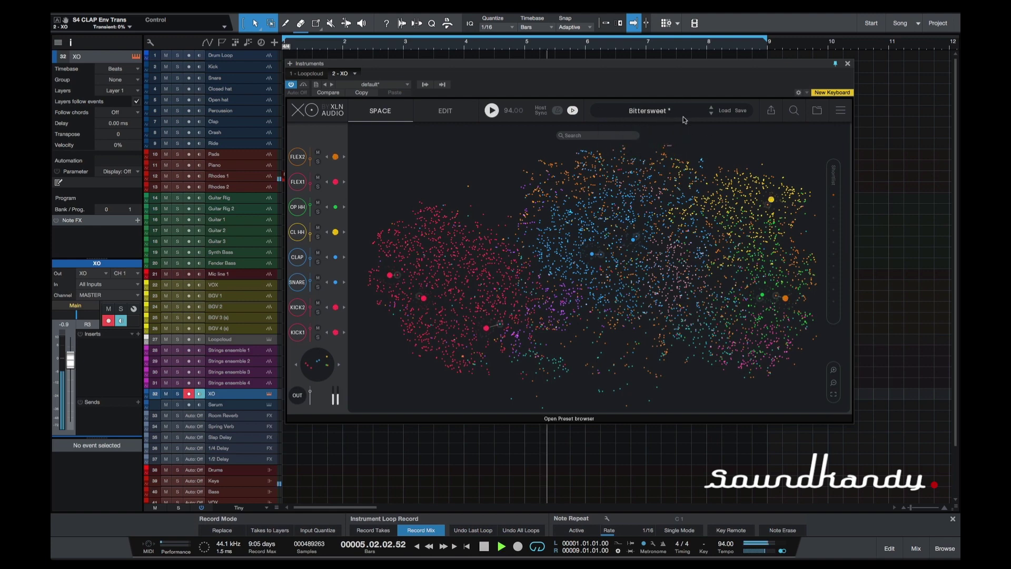
click(711, 115)
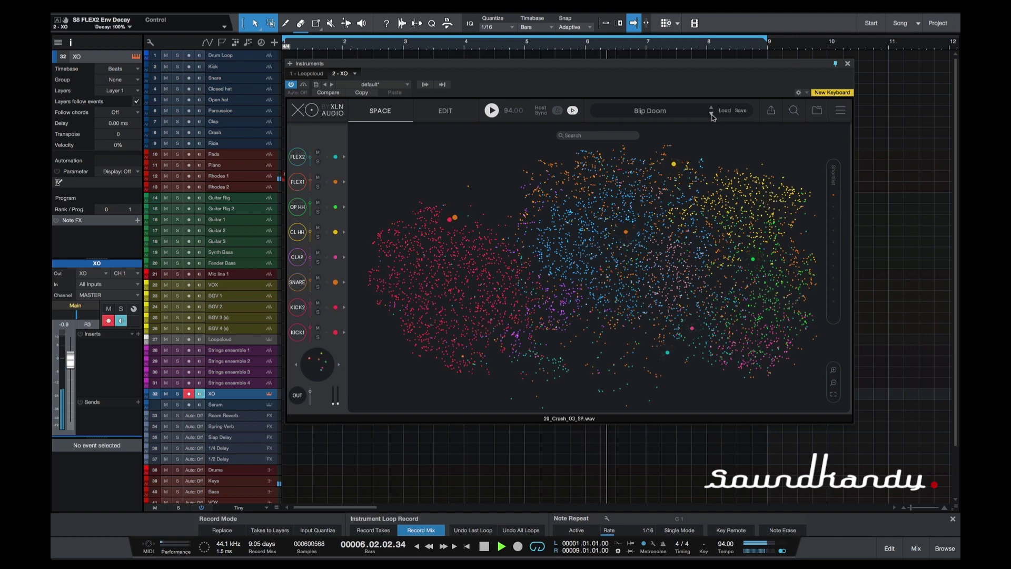
Step through the presets Boogie Era, Boom Bap Mess and Brazil House during playback, replay Brazil House once and stop
click(711, 114)
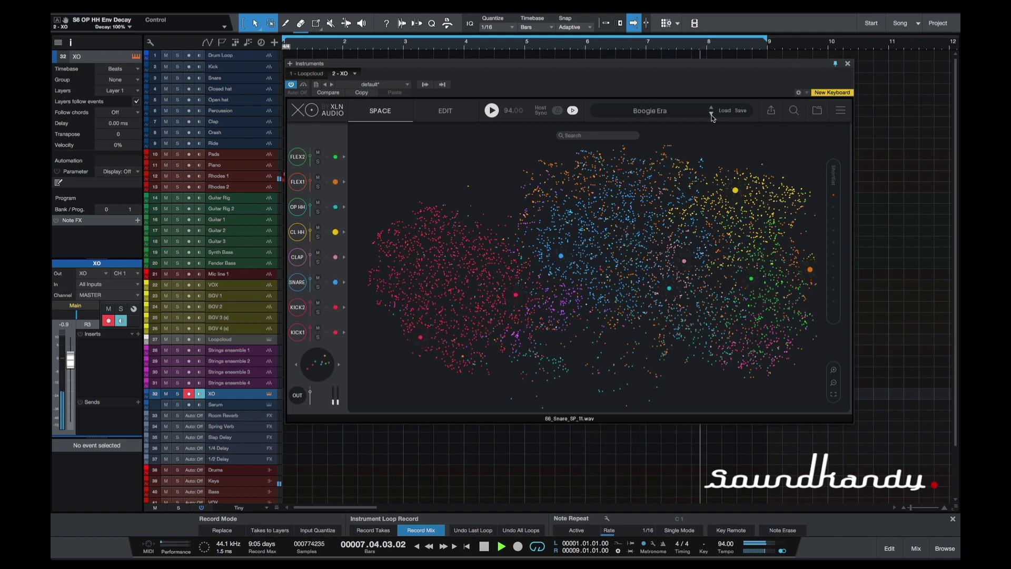
click(711, 115)
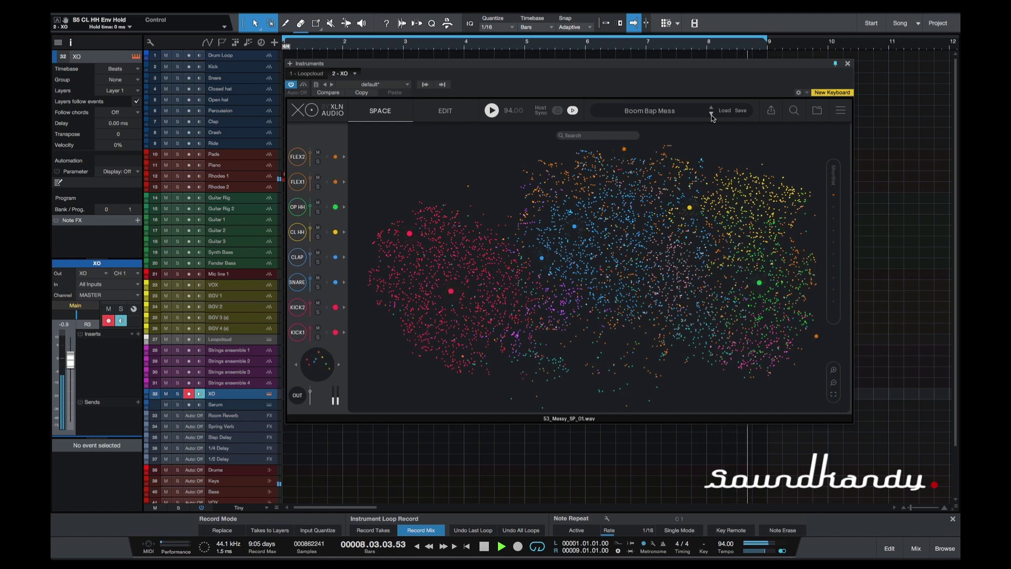
click(711, 115)
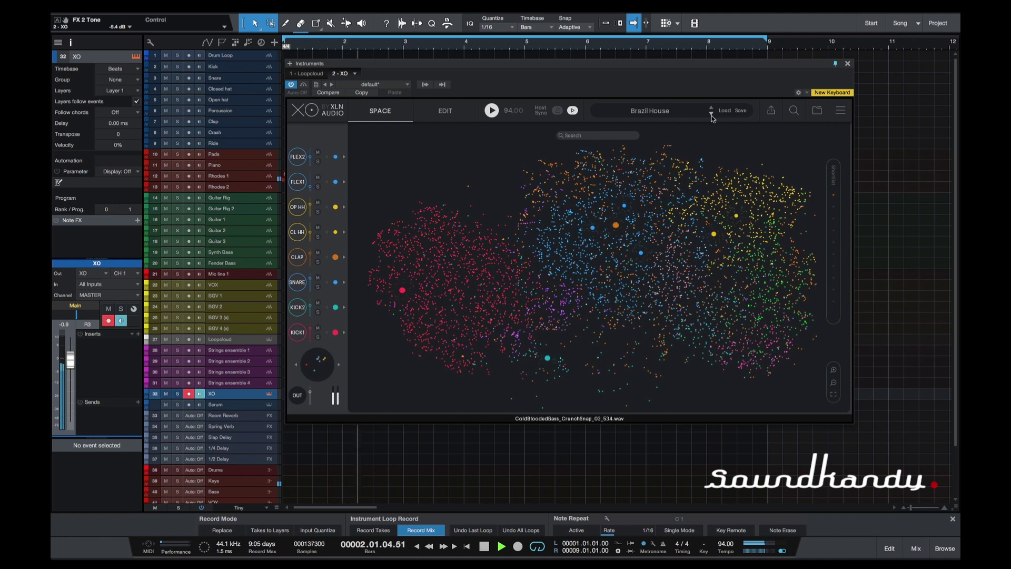
key(space)
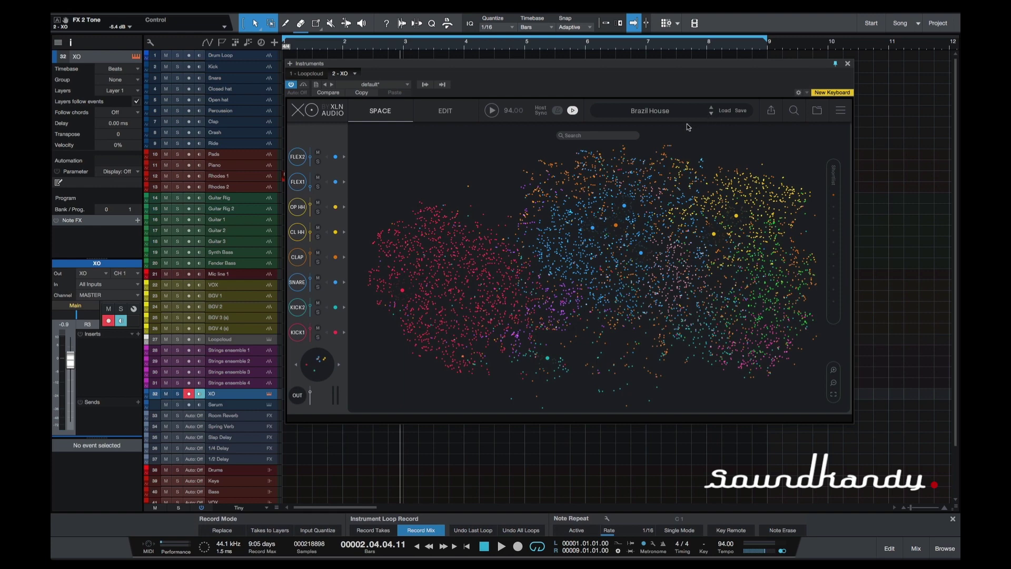
key(space)
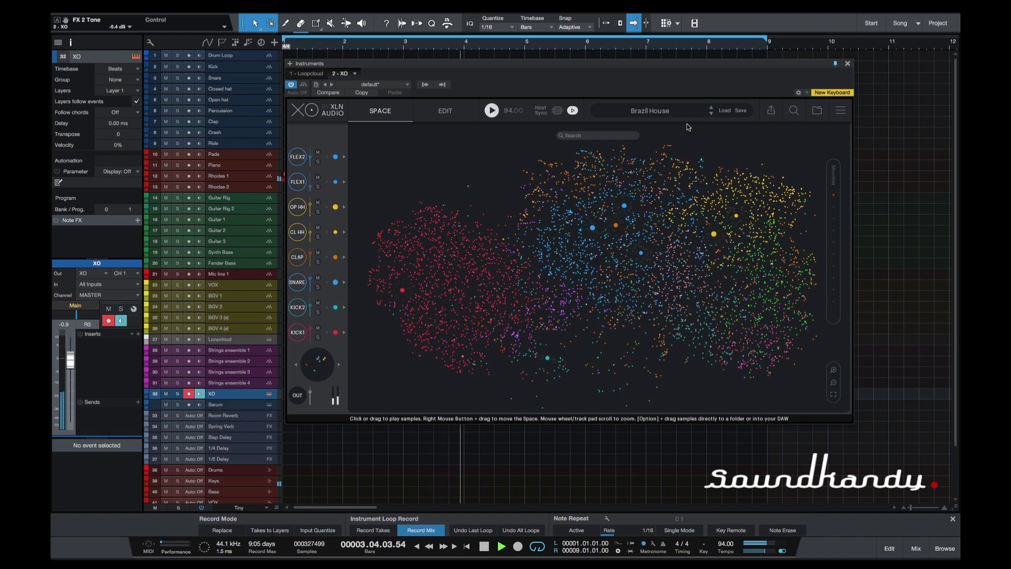
key(space)
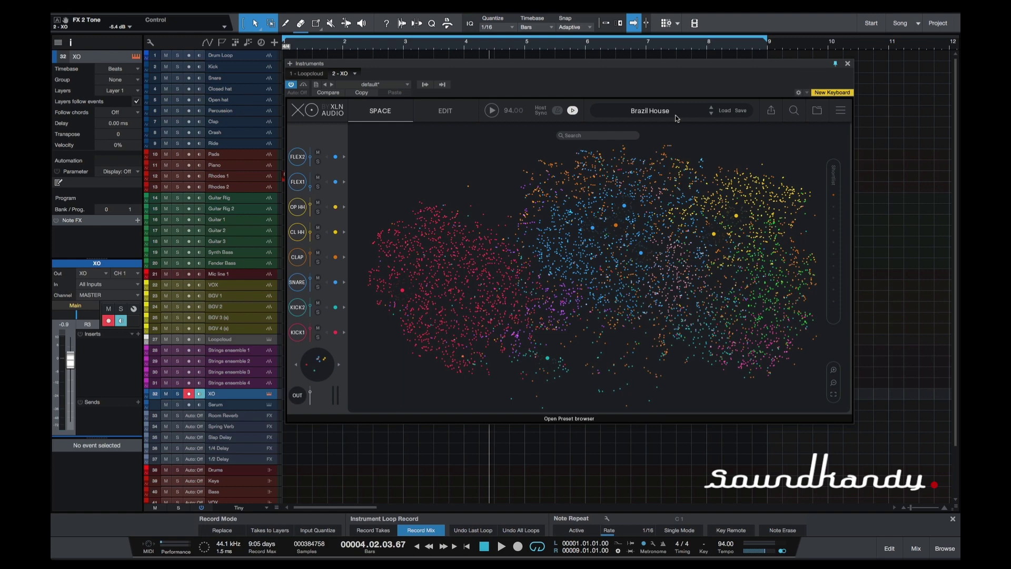
Restart playback, step through the presets from Breakmachine and Bristol Turntable to Claves, Crafty Conga, Current Scissors and D-Tox, and stop
key(space)
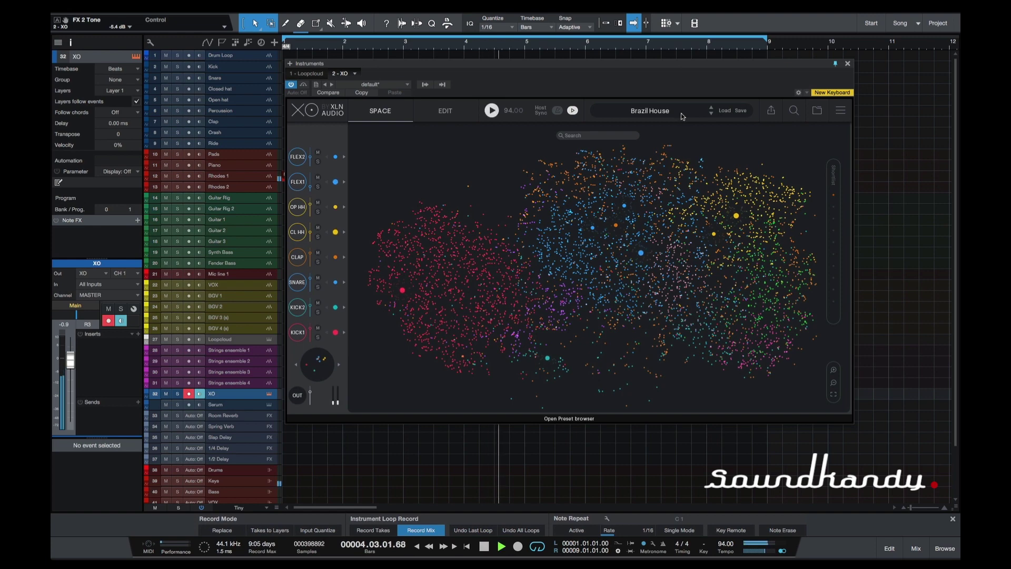
click(711, 114)
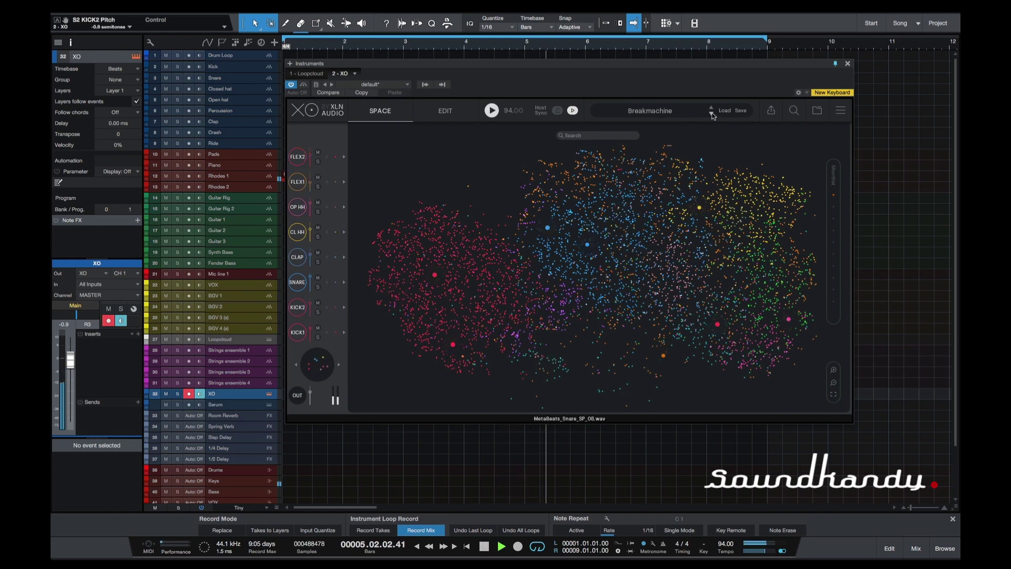
click(712, 113)
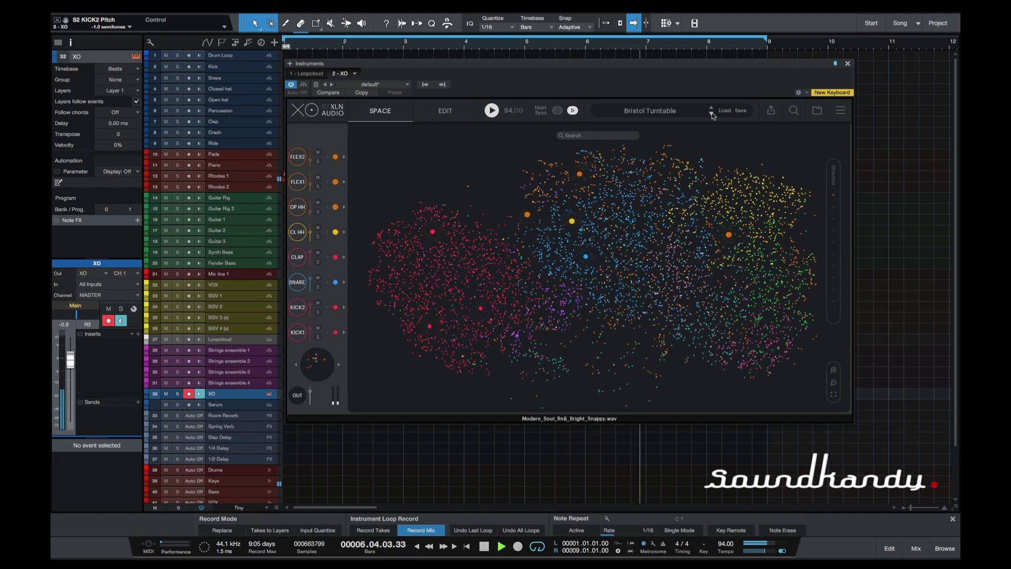
click(711, 113)
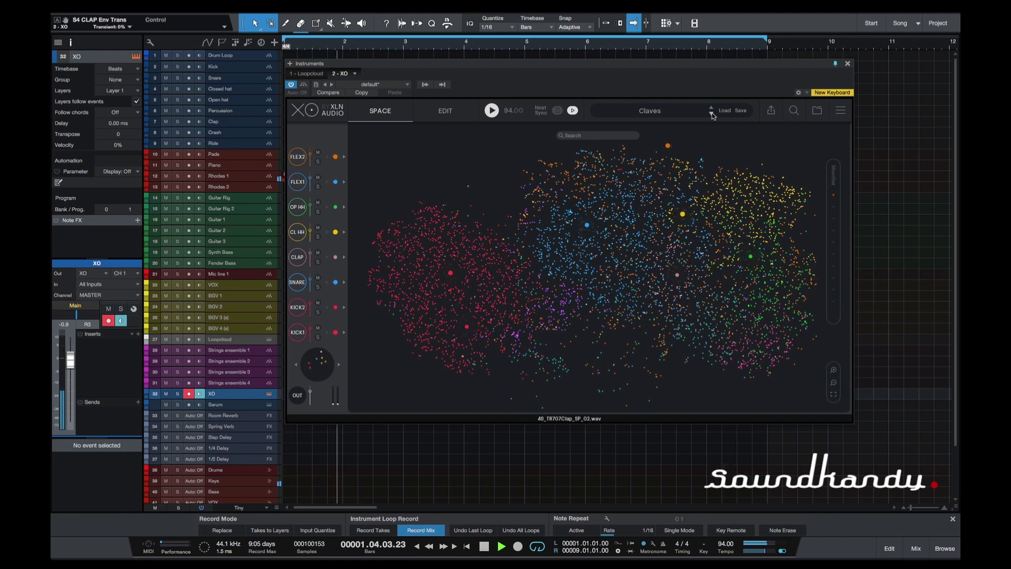
click(712, 113)
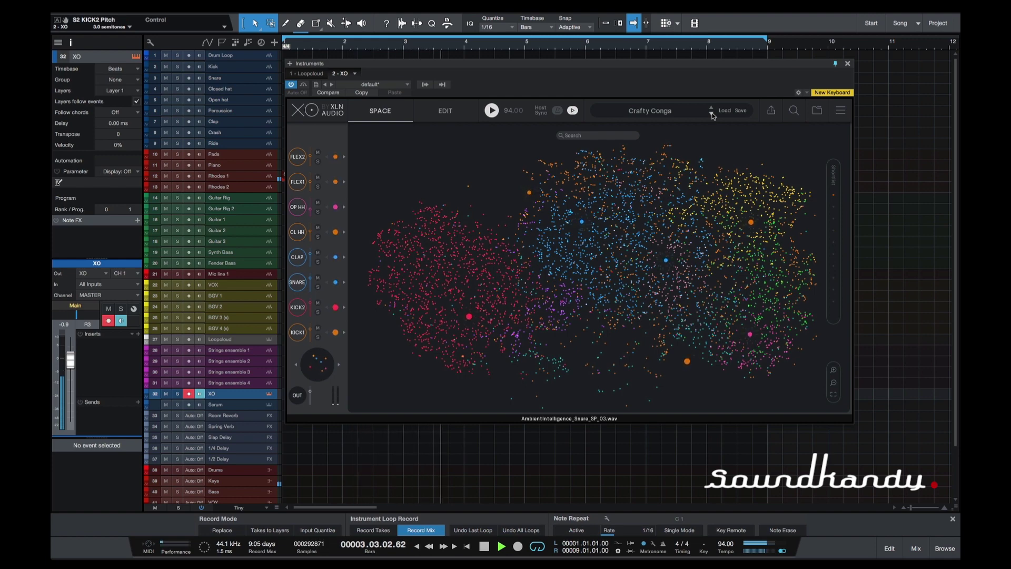
click(712, 114)
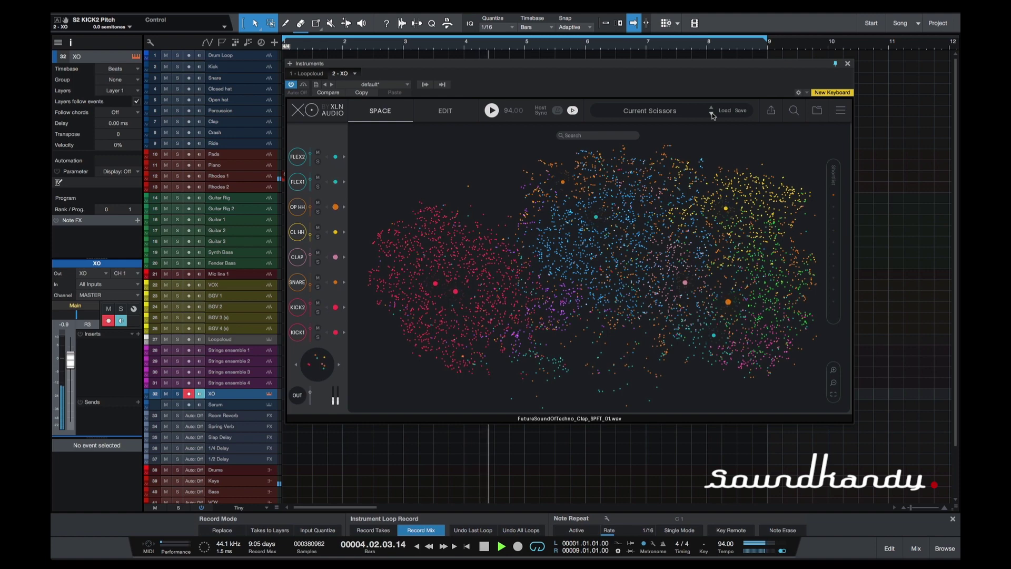
click(711, 114)
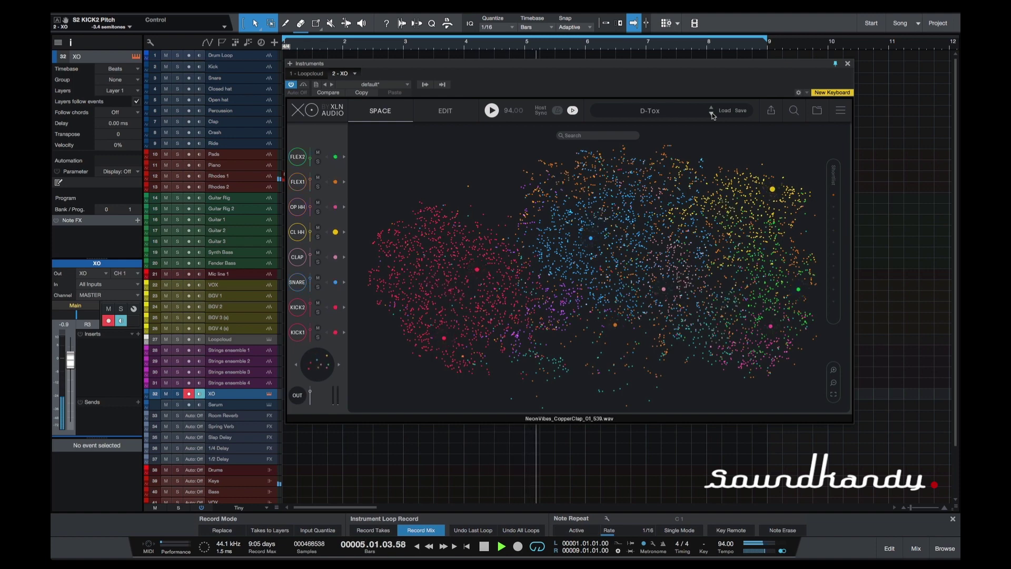
key(space)
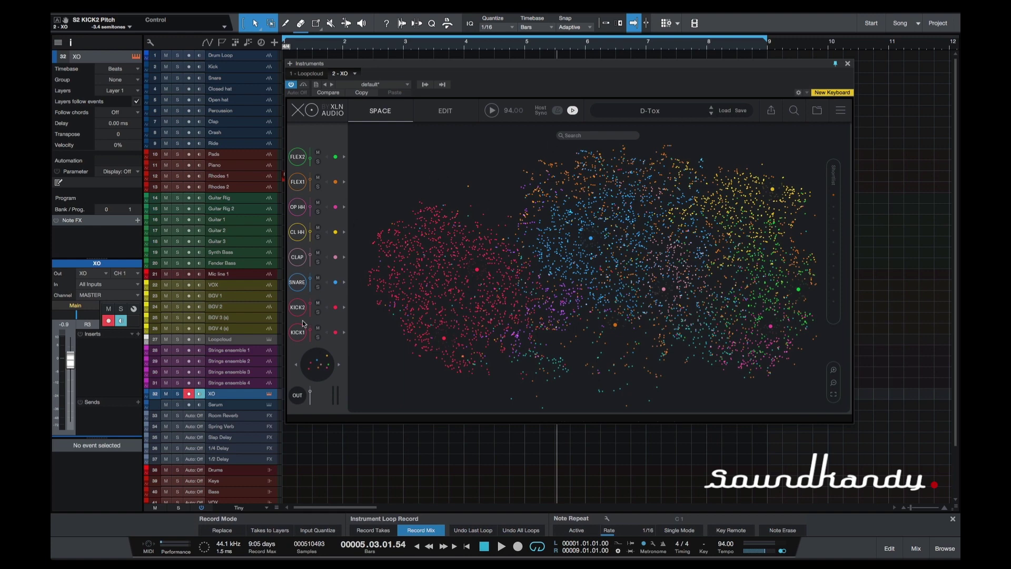
Select the KICK1 channel, show all channels in the Edit view, and play through the presets Dark Trap, Databeat and Delirium
click(312, 332)
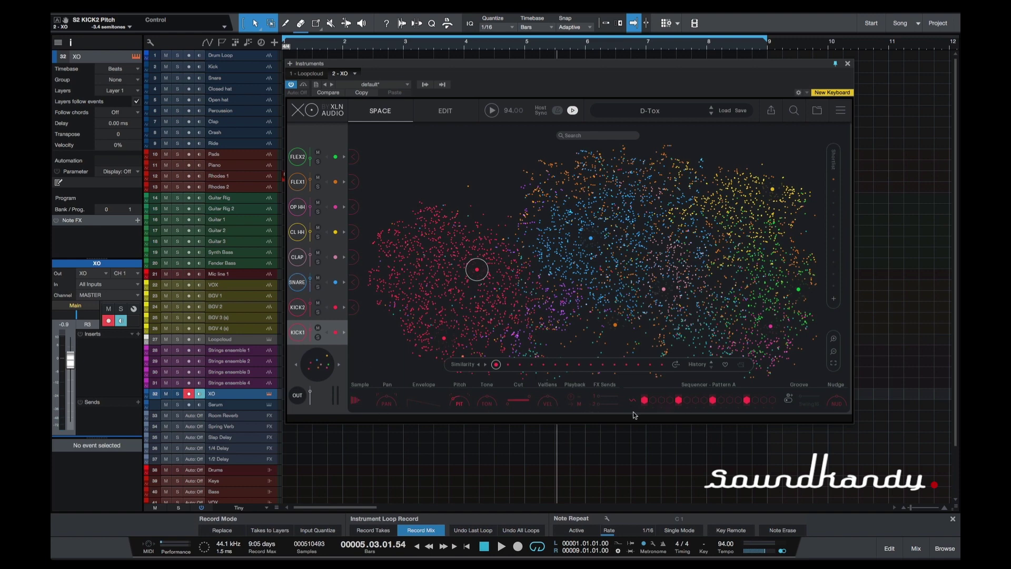
click(445, 112)
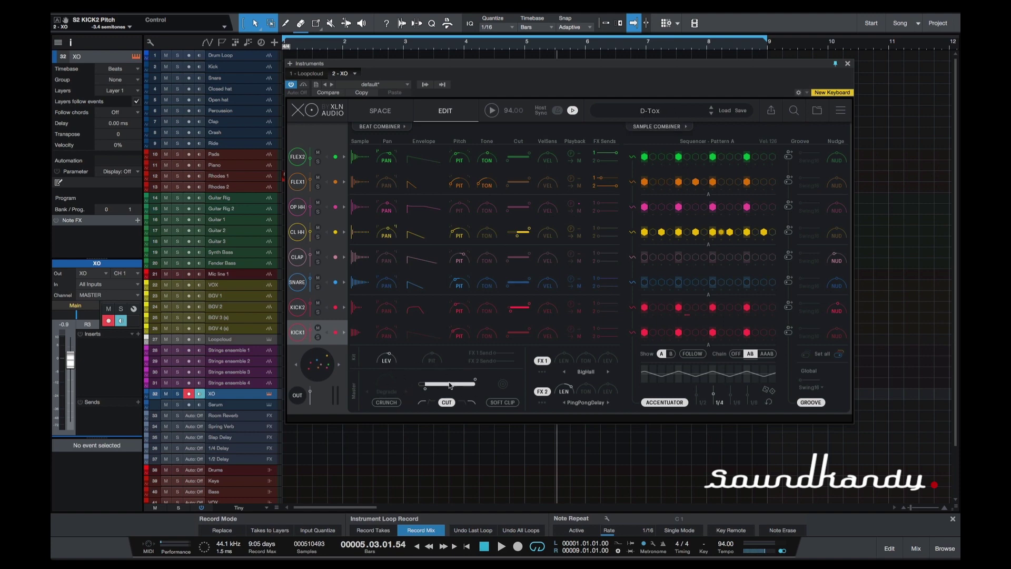
key(space)
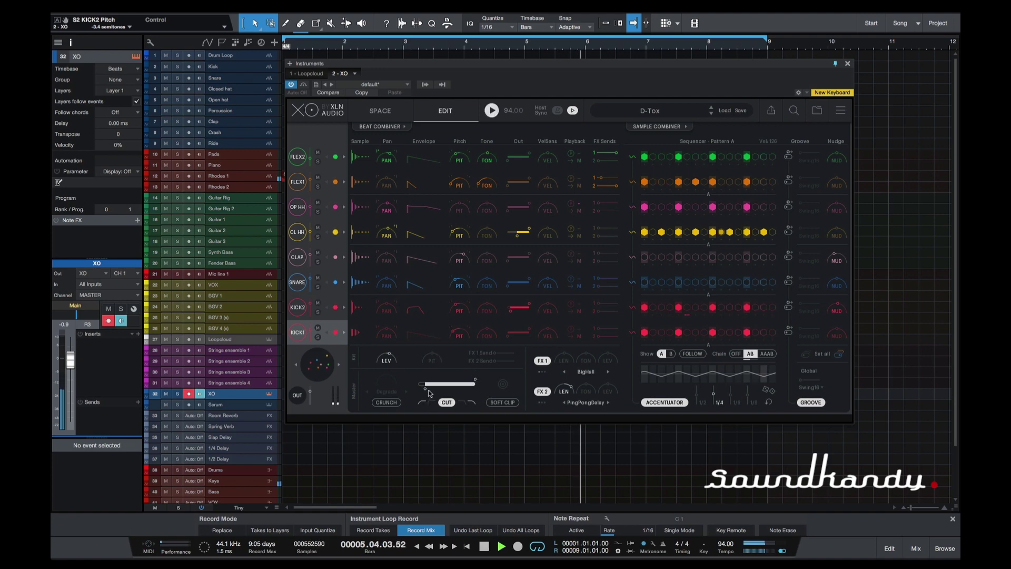
click(711, 114)
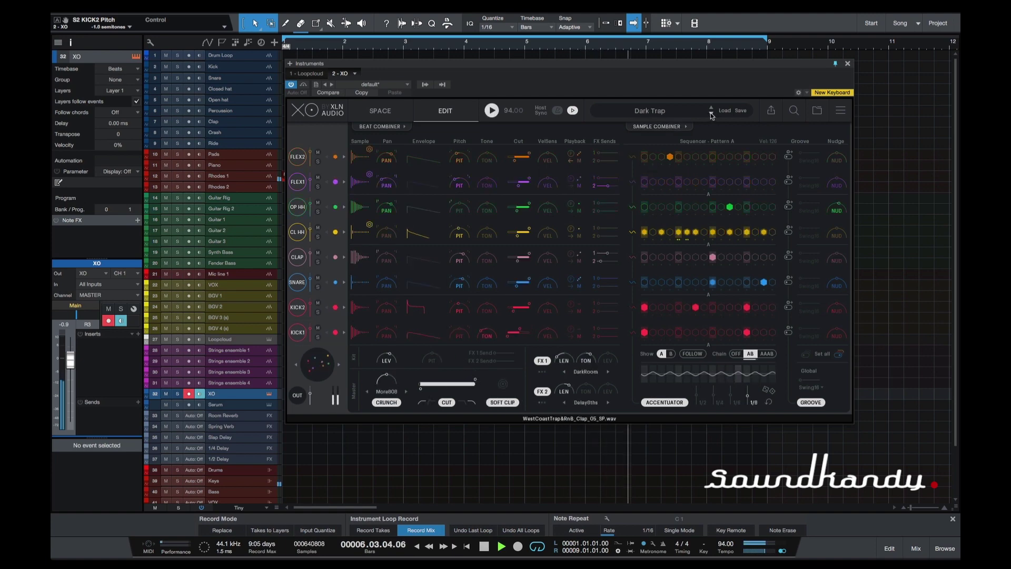
click(711, 114)
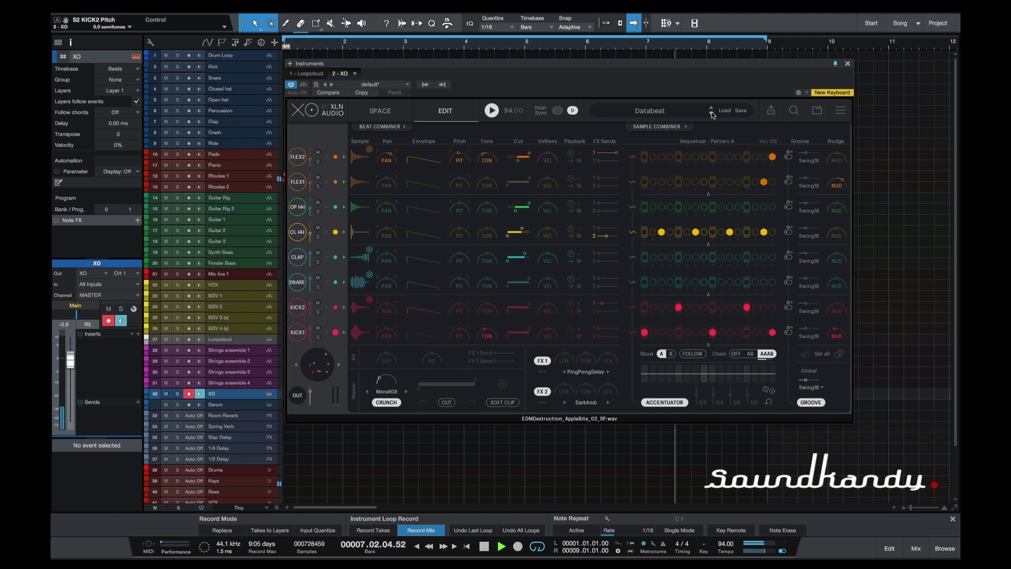
click(711, 114)
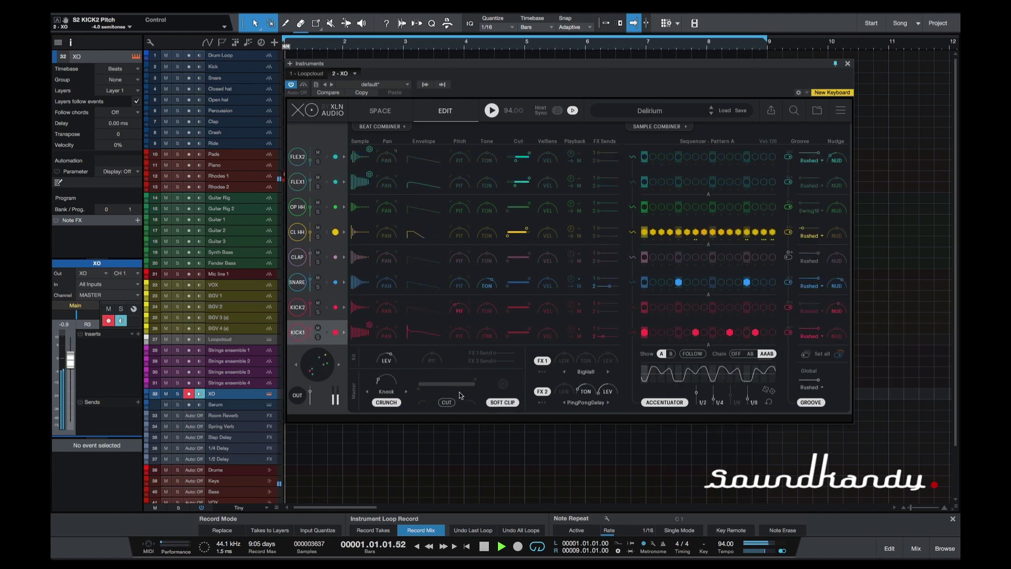
Raise the master Crunch amount on Delirium, compare the More808 and Knock algorithms, and stop playback
drag(385, 380, 397, 329)
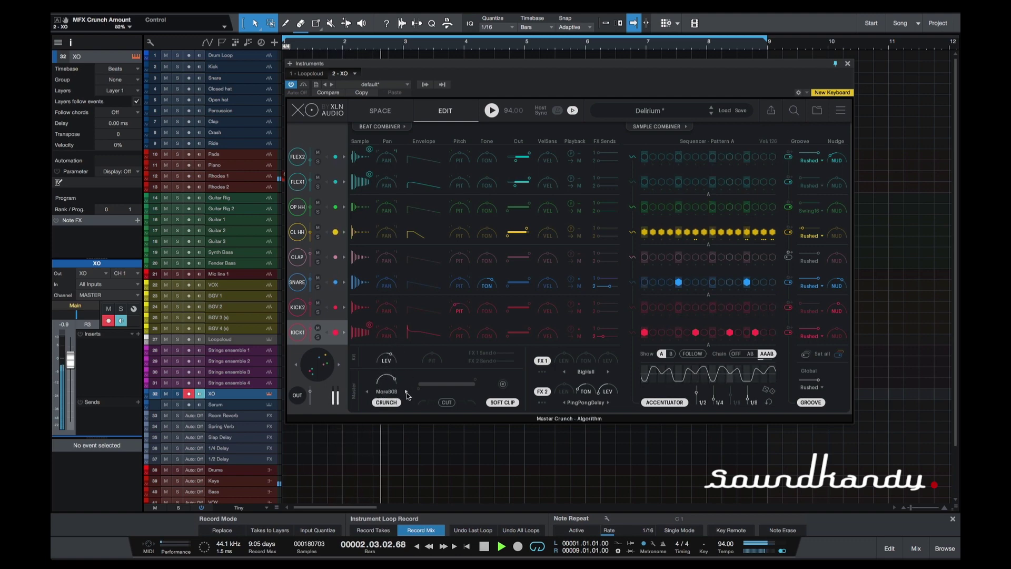
click(367, 396)
key(space)
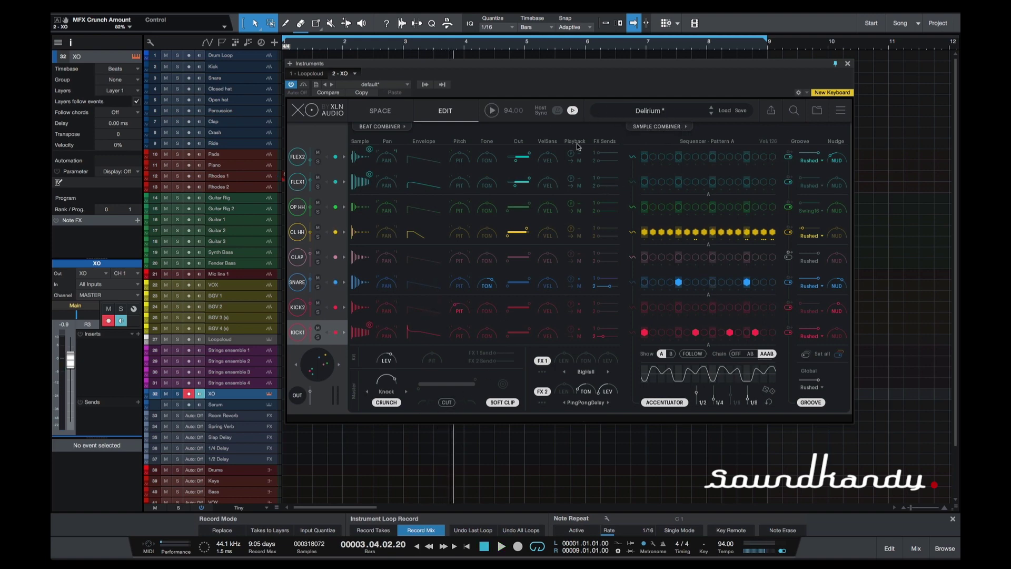
Load the Ding Dong preset, set the master Cut filter to 21 Hz low and 15887 Hz high during playback, and stop
click(711, 114)
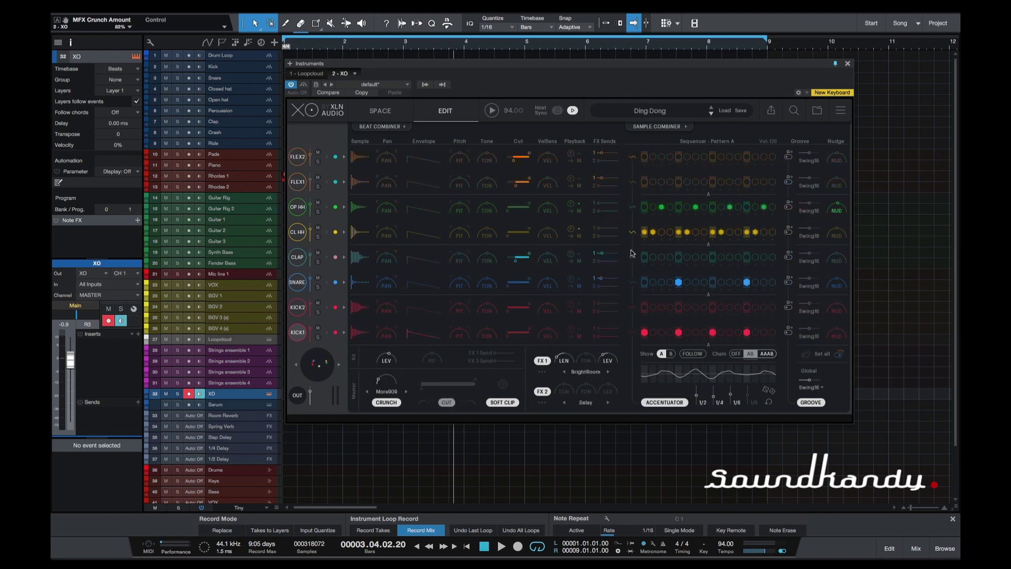
key(space)
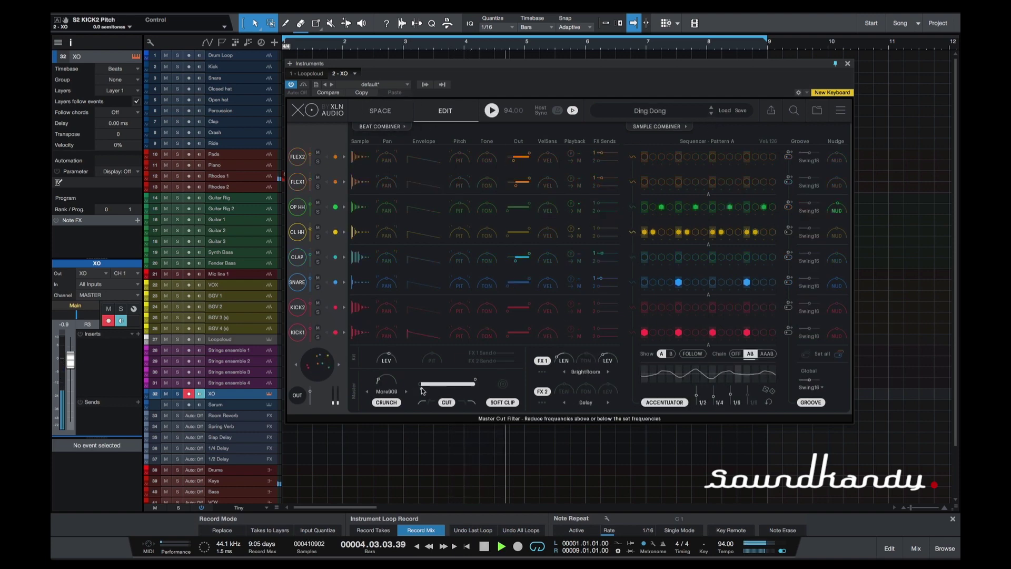
mouse_move(422, 388)
mouse_down()
mouse_move(467, 391)
mouse_move(420, 395)
mouse_up()
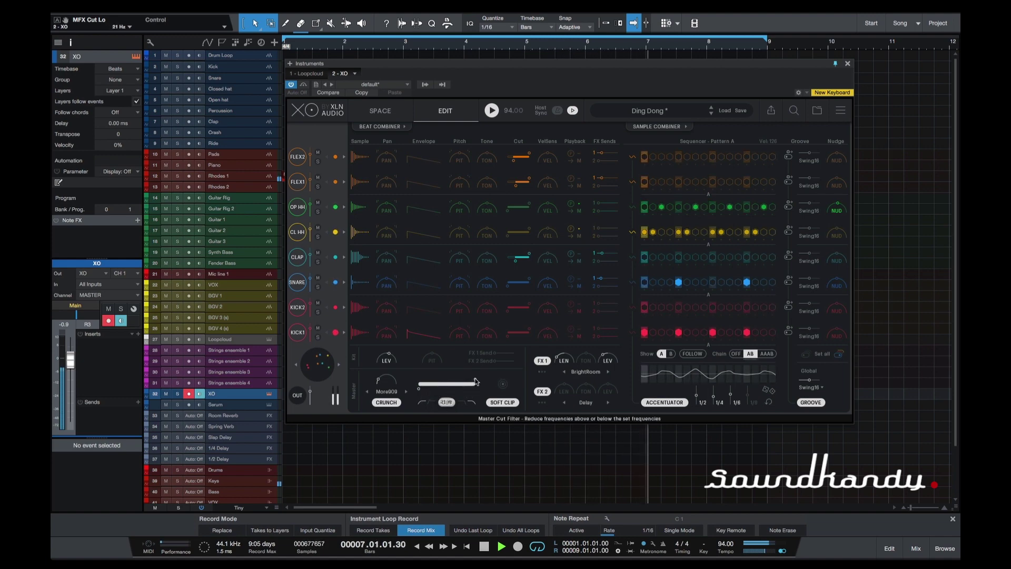
mouse_move(475, 380)
mouse_down()
mouse_move(429, 385)
mouse_move(473, 387)
mouse_up()
key(space)
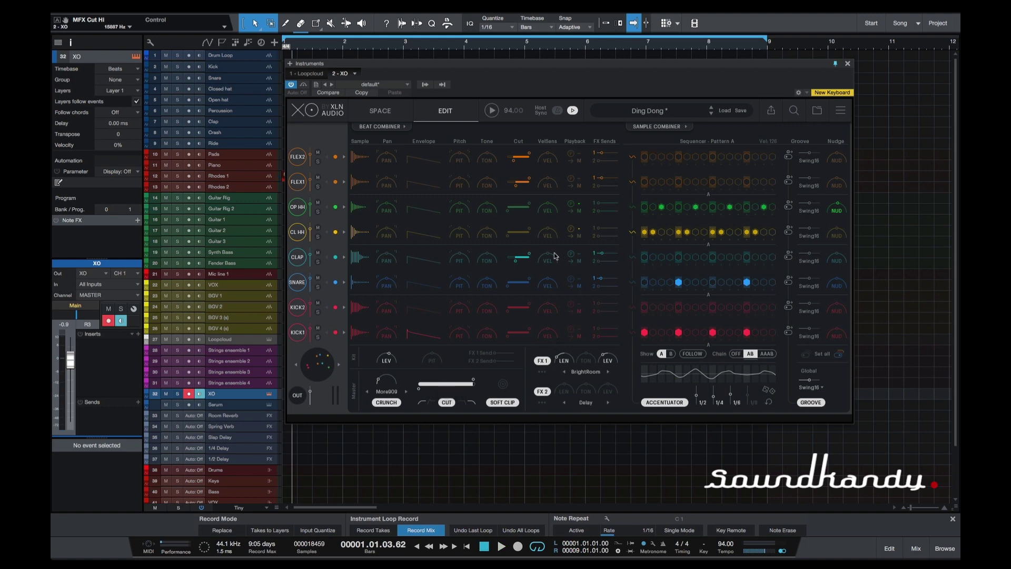
Return to the Space view, audition several kick samples and sweep across to the green hi-hat cluster
click(386, 110)
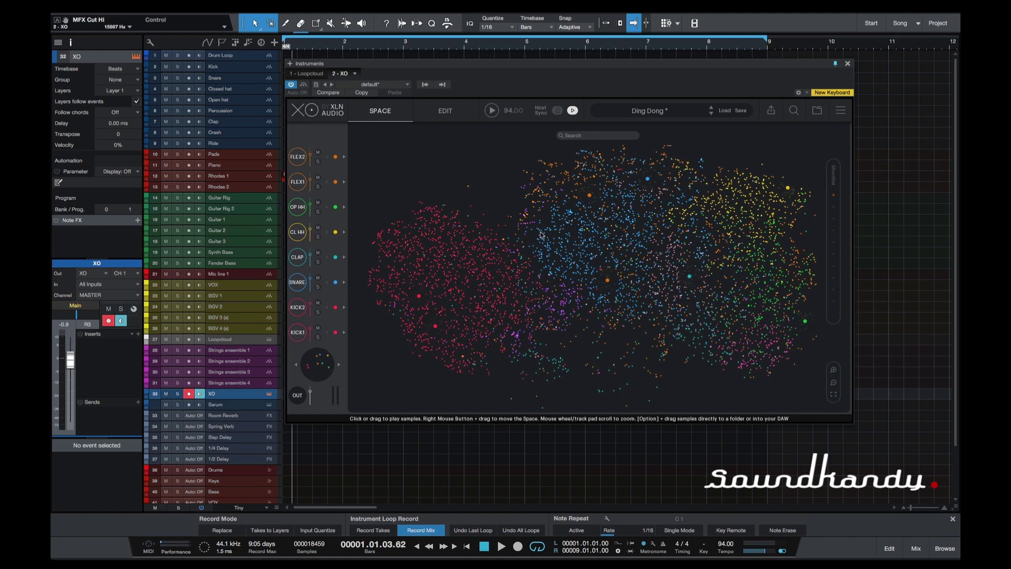
click(444, 244)
click(474, 262)
click(430, 267)
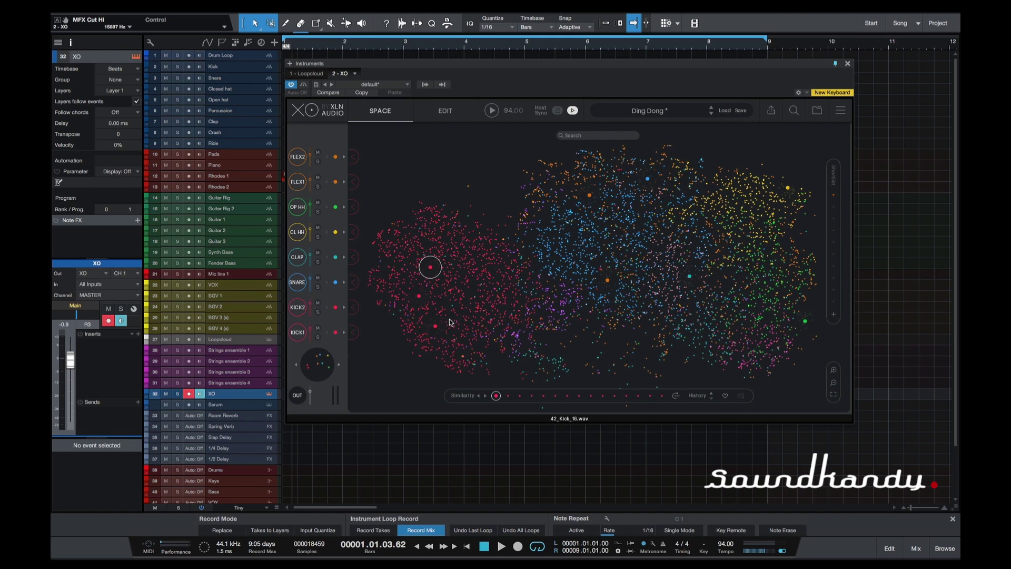
click(487, 305)
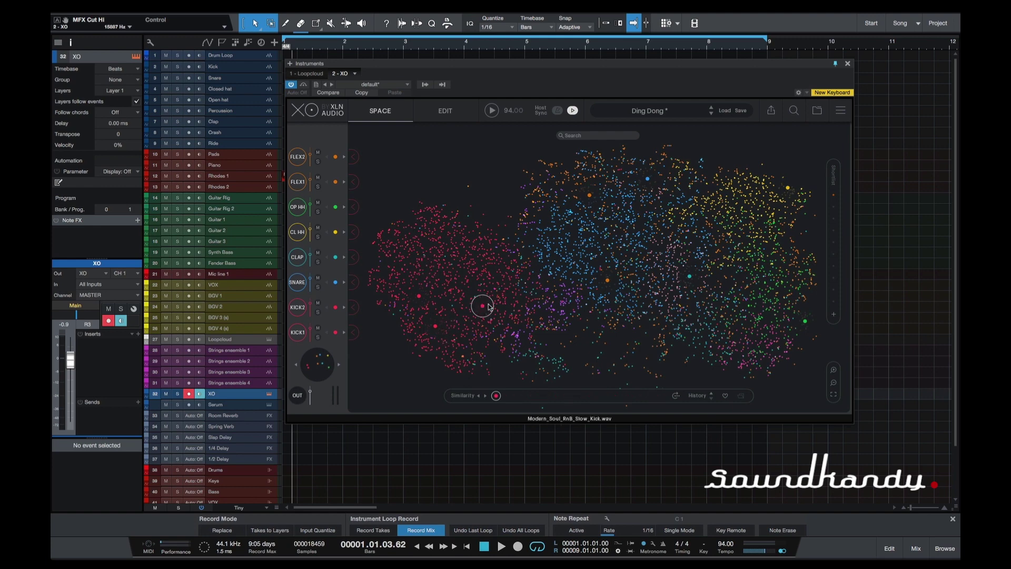
drag(487, 306, 739, 302)
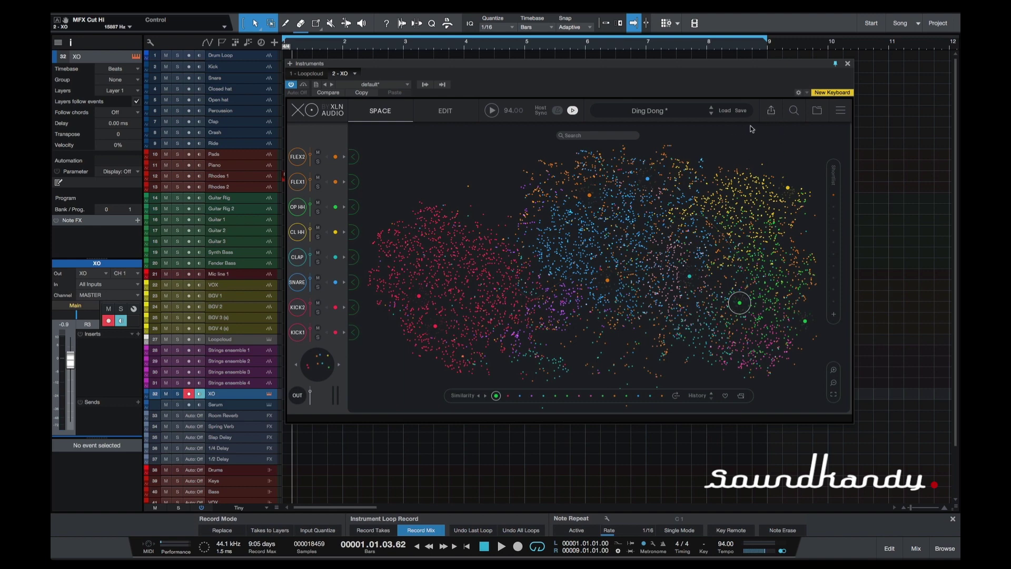
View the WAV and MIDI export options and the sample folder list, closing each without changes
click(771, 110)
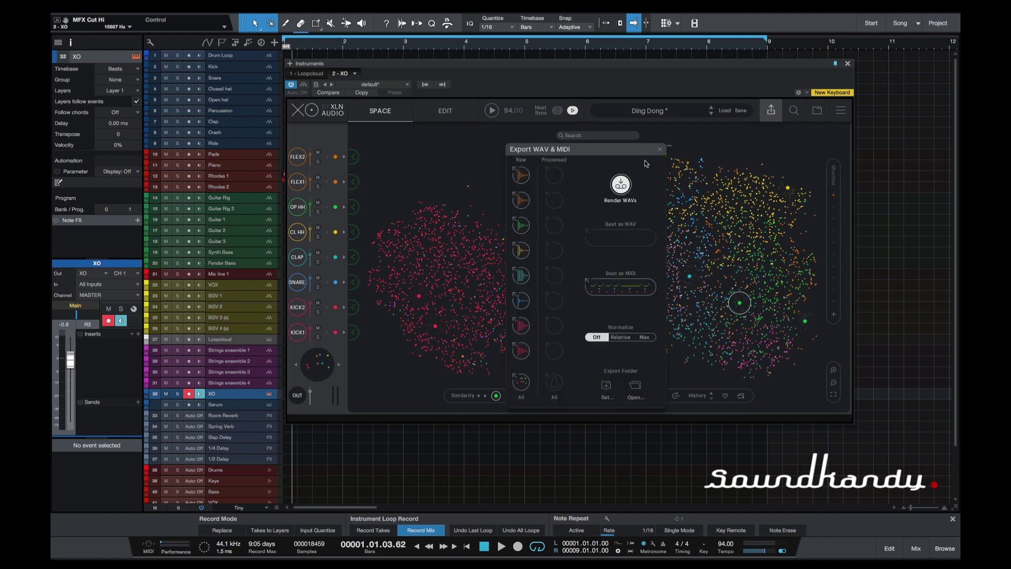
click(661, 150)
click(817, 110)
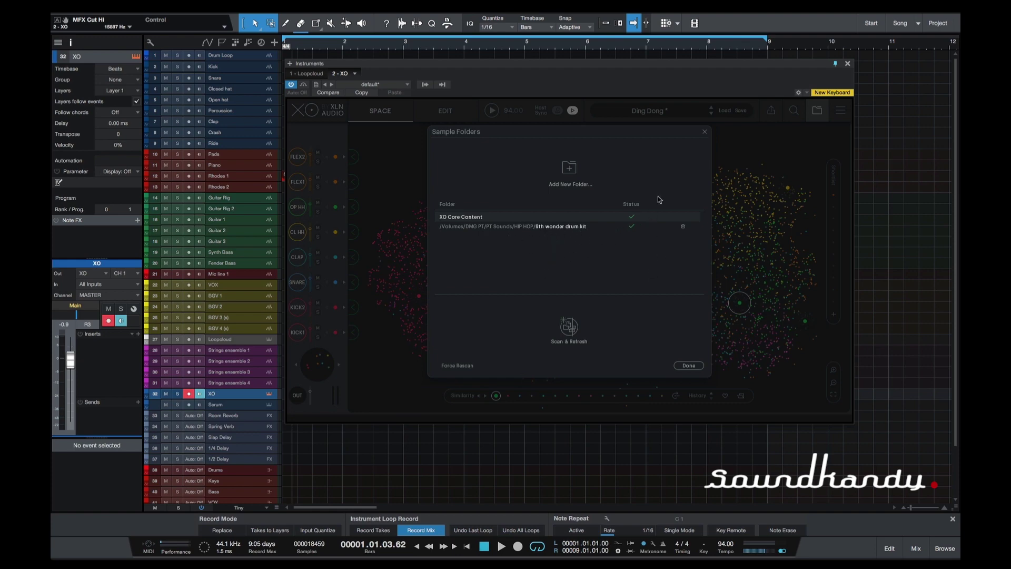
click(704, 132)
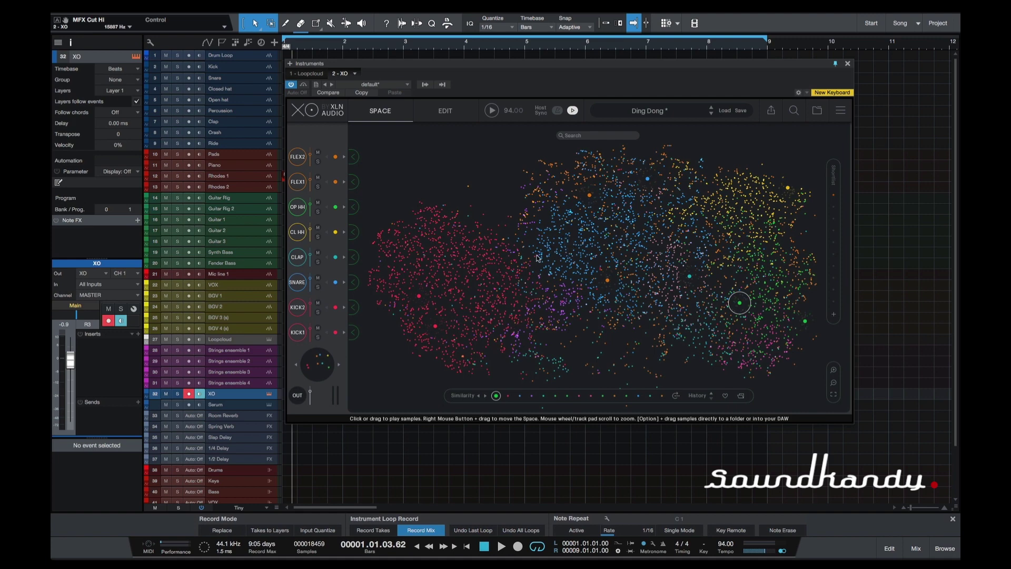
Audition samples down the kick cluster, start the beat, and step through the presets Doca doca, Double Bass and Drum Foley
drag(454, 247, 463, 345)
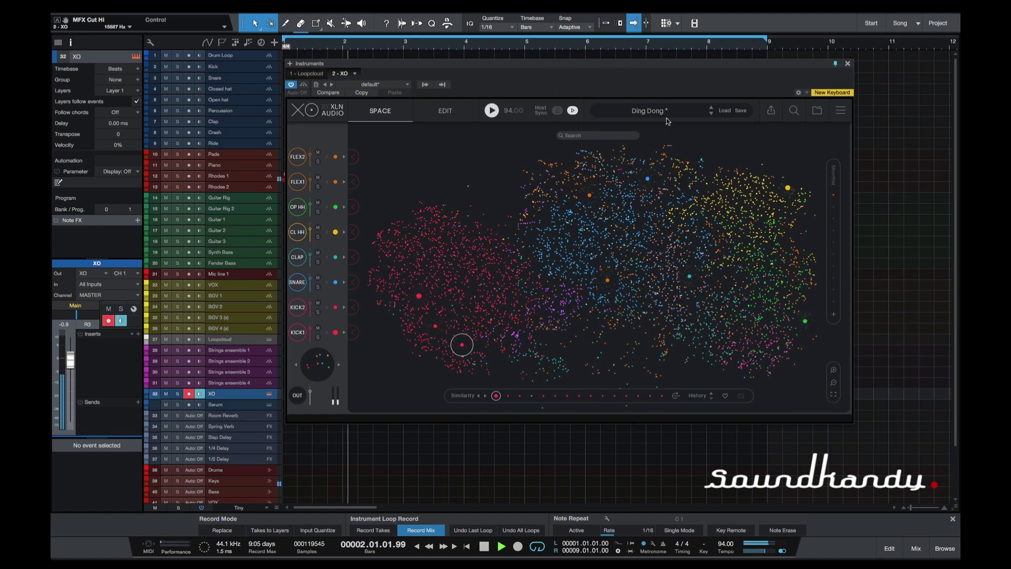
click(711, 114)
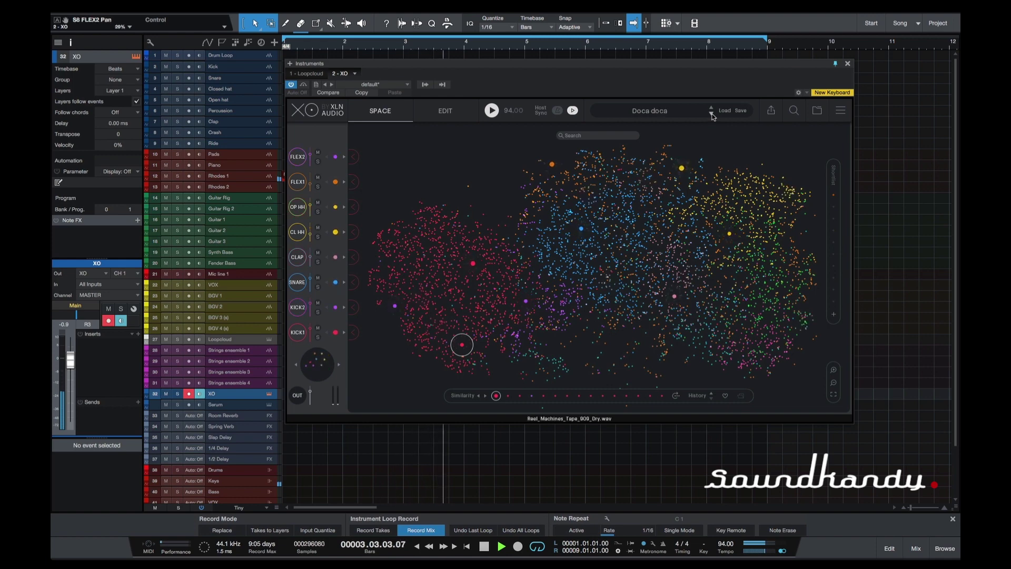
click(712, 114)
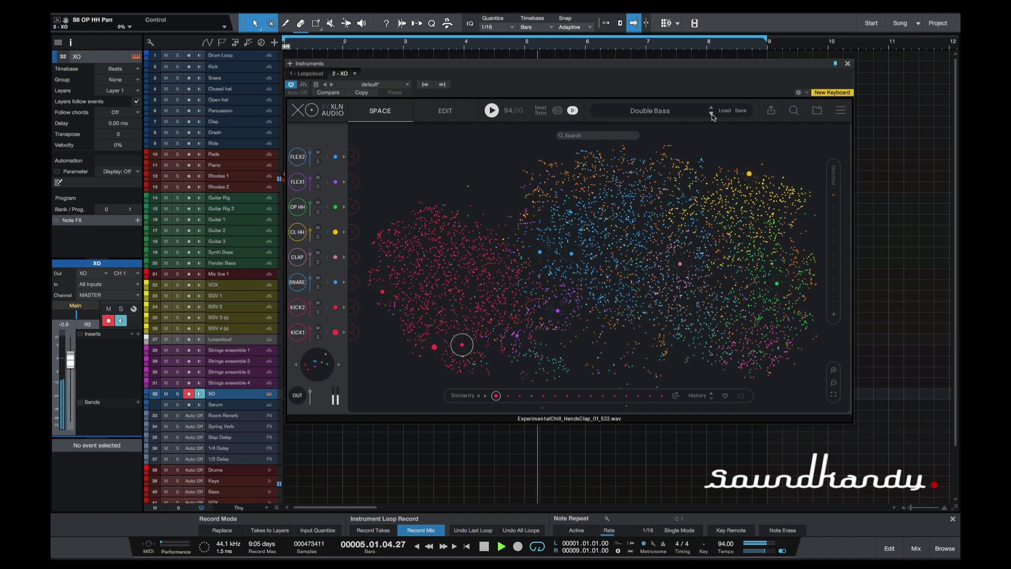
click(711, 113)
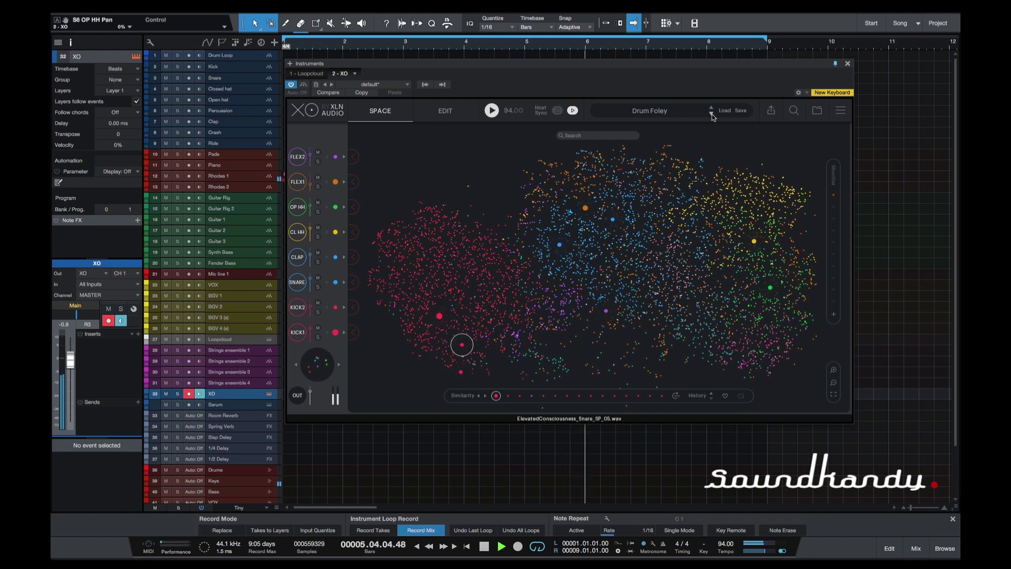